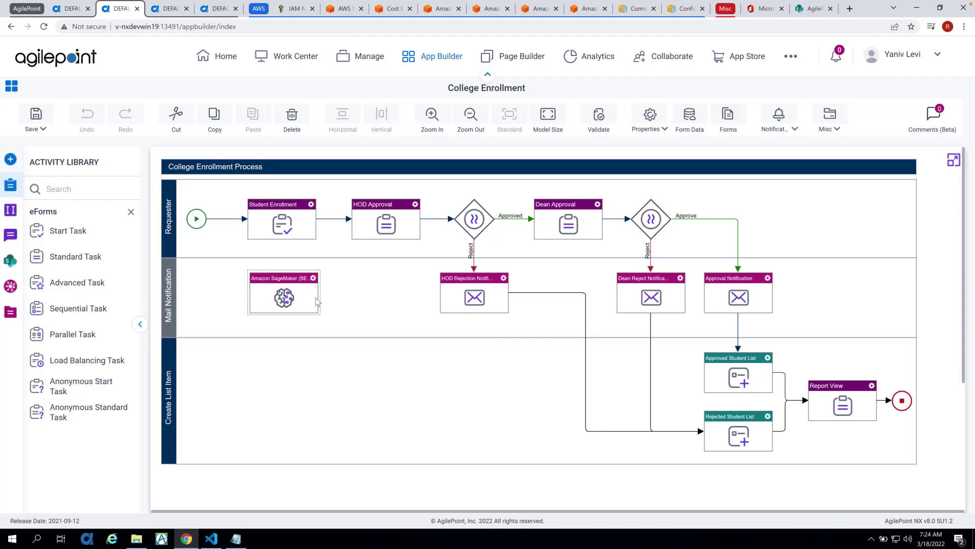
# Start adding a global access token of type Amazon Web Services in the Manage Center
pyautogui.click(167, 10)
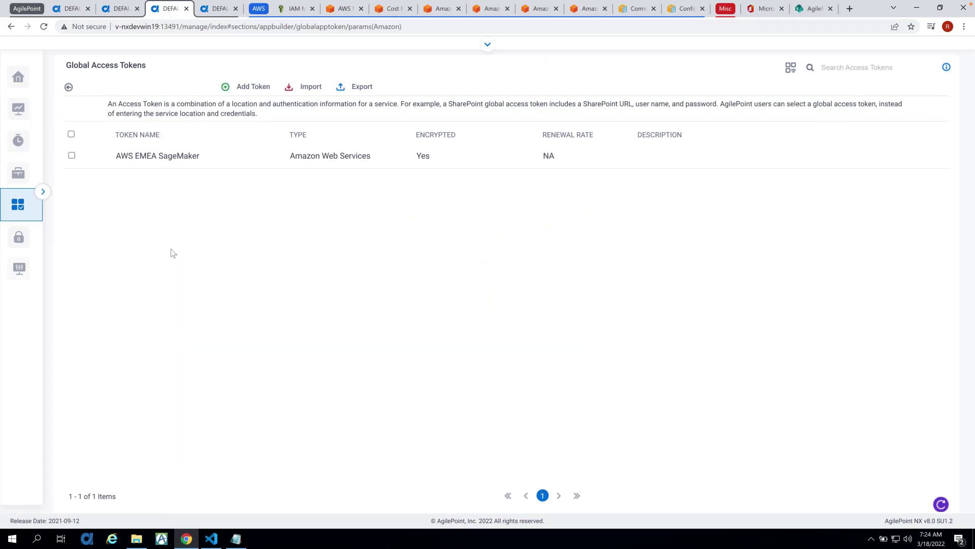
pyautogui.click(246, 86)
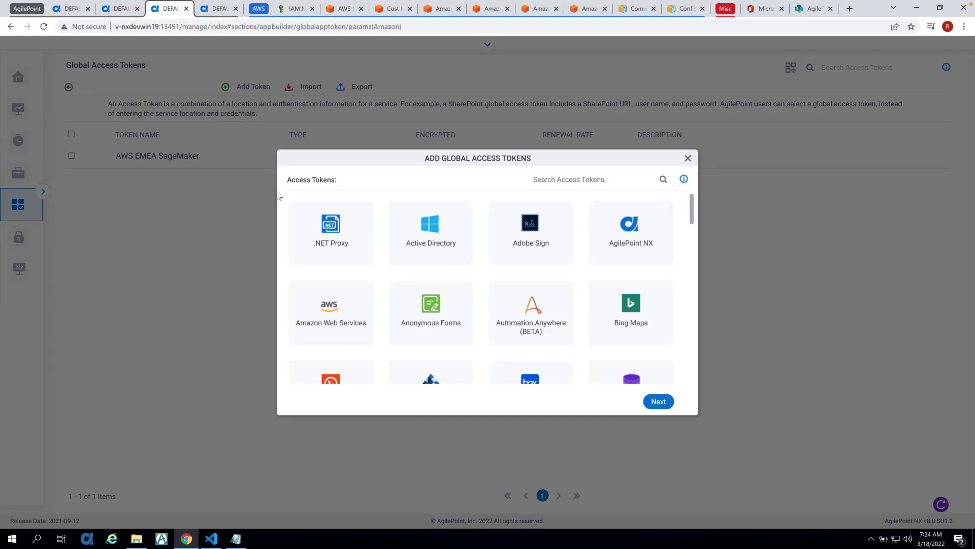
pyautogui.click(562, 180)
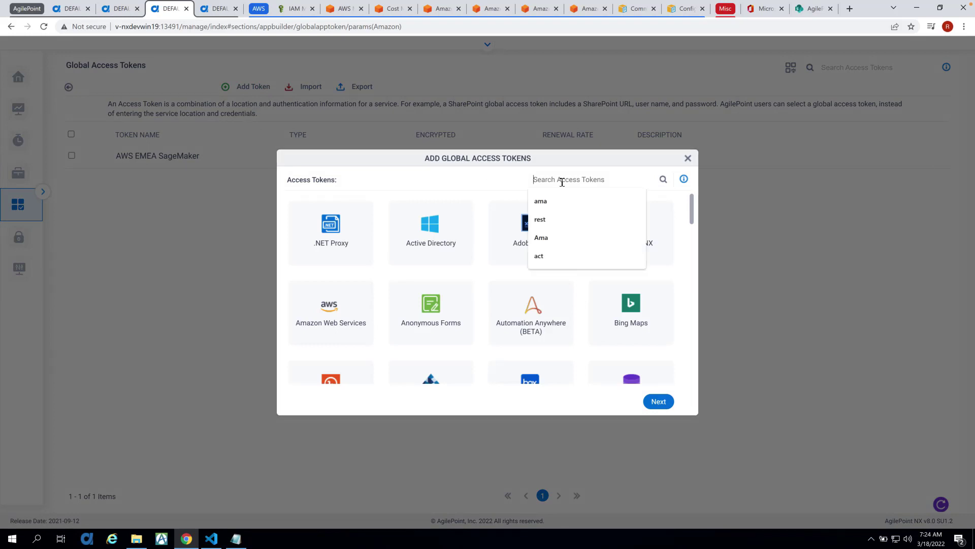
pyautogui.write('Ama')
pyautogui.click(342, 239)
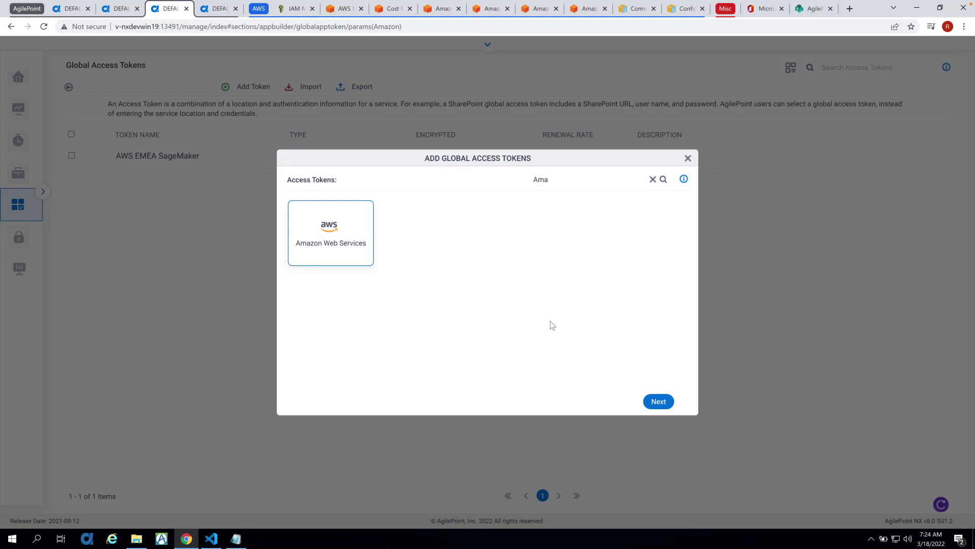
pyautogui.click(660, 402)
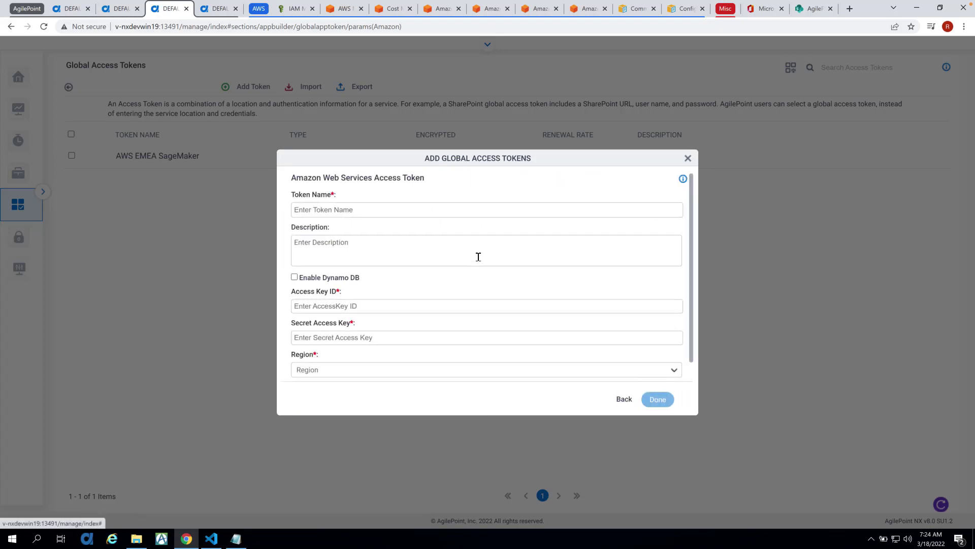
# Name the new Amazon Web Services token "AWS SageMaker Demo"
pyautogui.click(461, 209)
pyautogui.write('AWS')
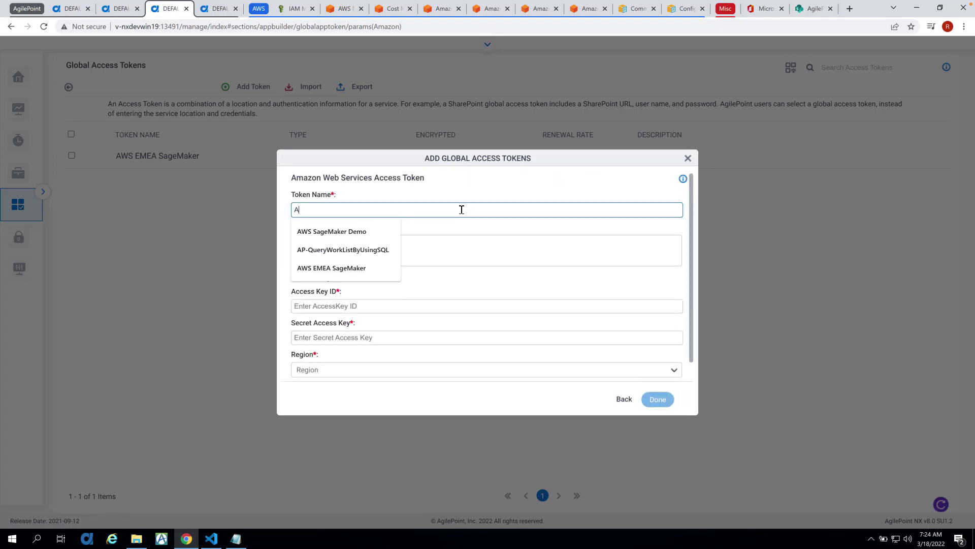
pyautogui.click(367, 235)
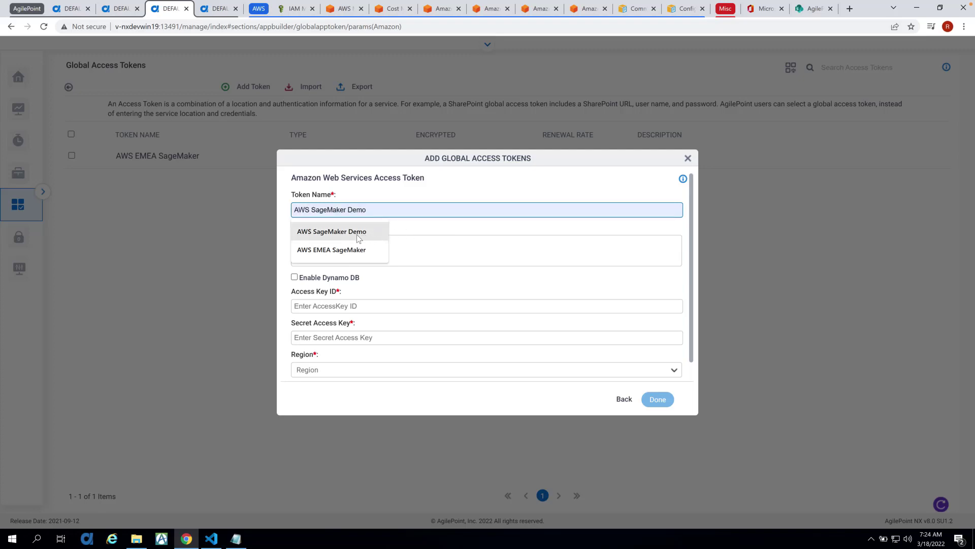
pyautogui.click(359, 236)
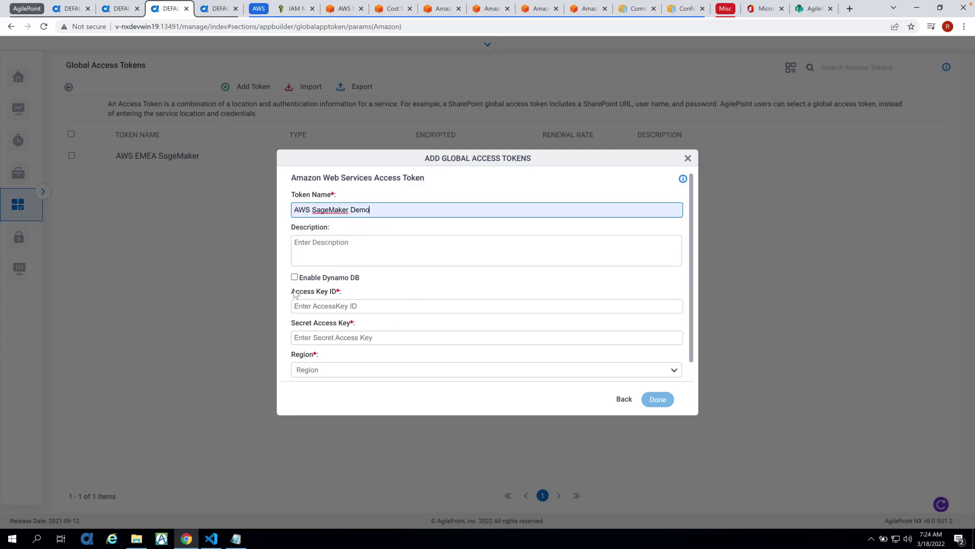
pyautogui.moveTo(292, 293); pyautogui.dragTo(344, 293)
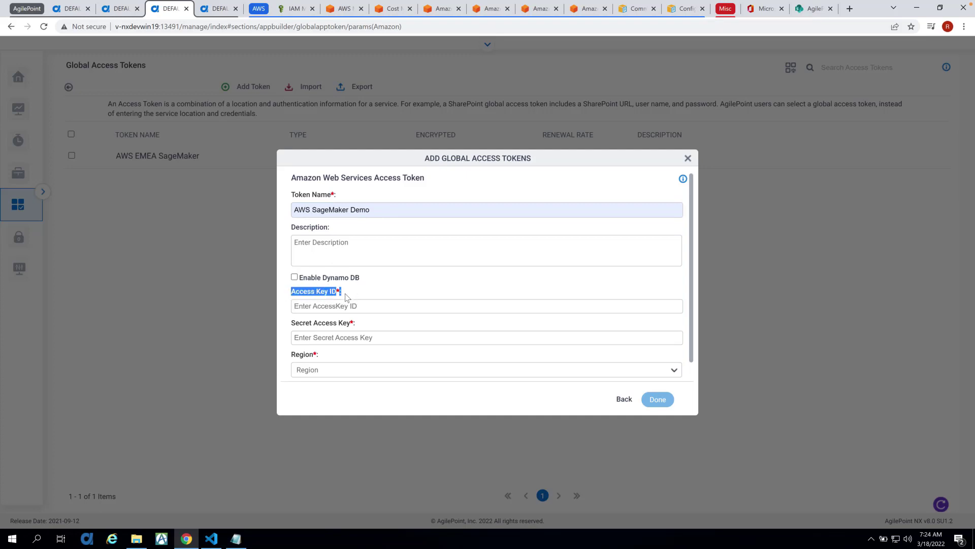
pyautogui.moveTo(295, 324); pyautogui.dragTo(351, 323)
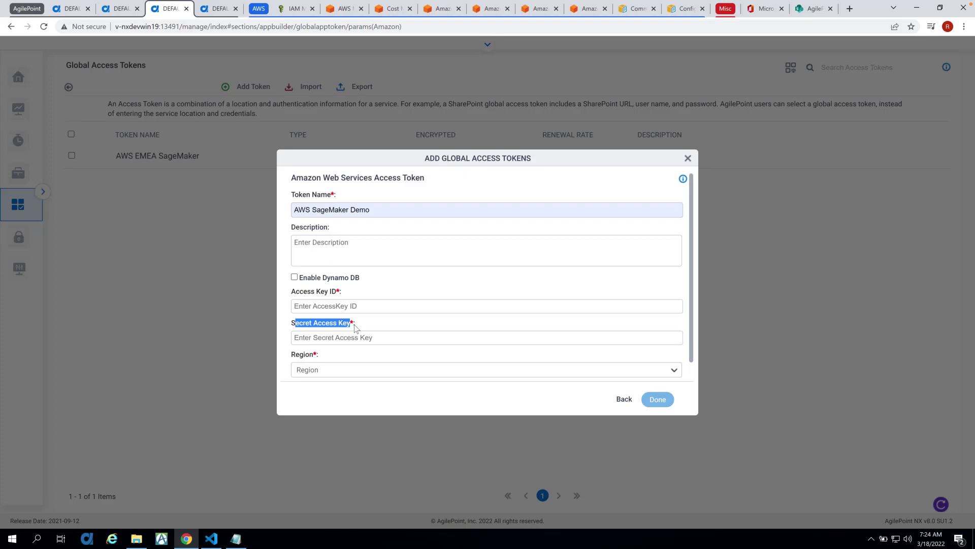
# Switch to the AWS IAM console and create an access key for the Demo user
pyautogui.click(288, 9)
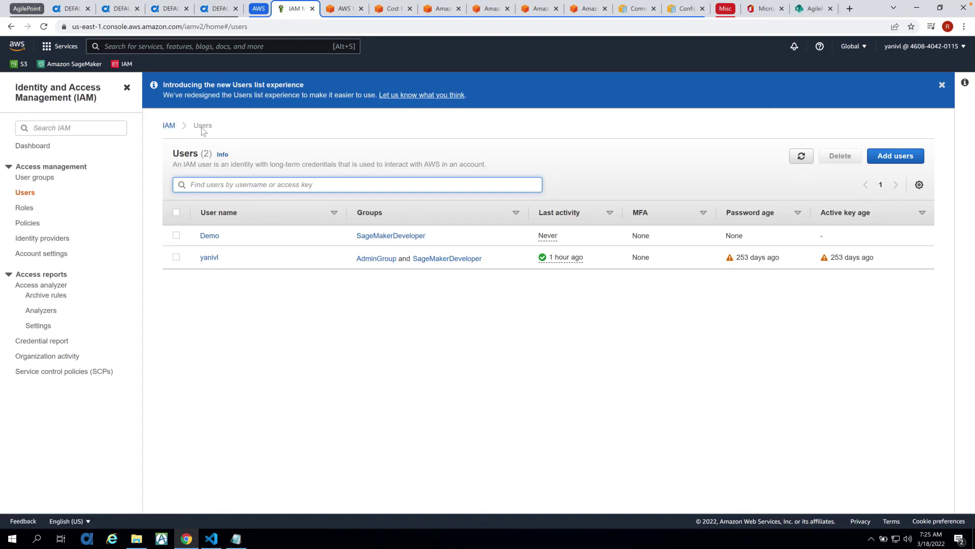
pyautogui.click(211, 237)
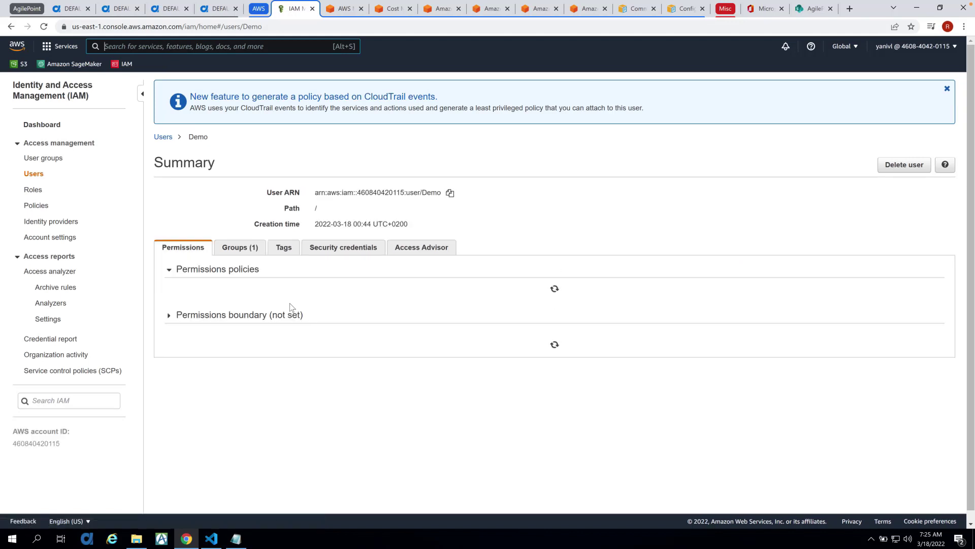
pyautogui.click(333, 249)
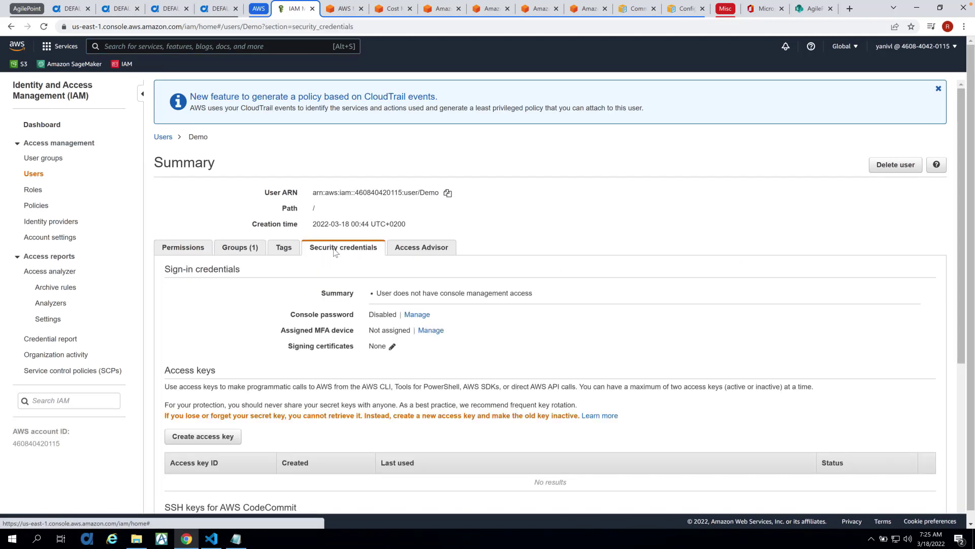
pyautogui.scroll(-2, 294, 312)
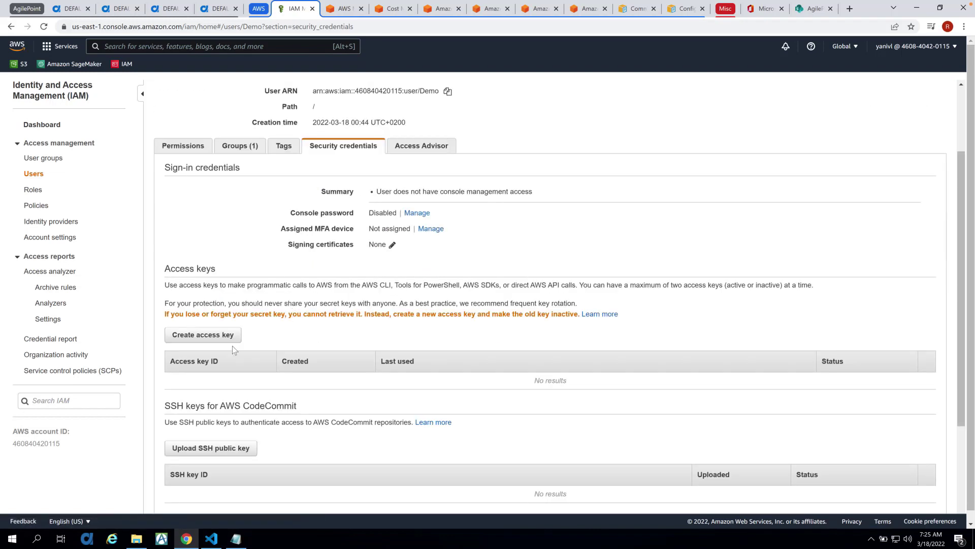
pyautogui.click(207, 340)
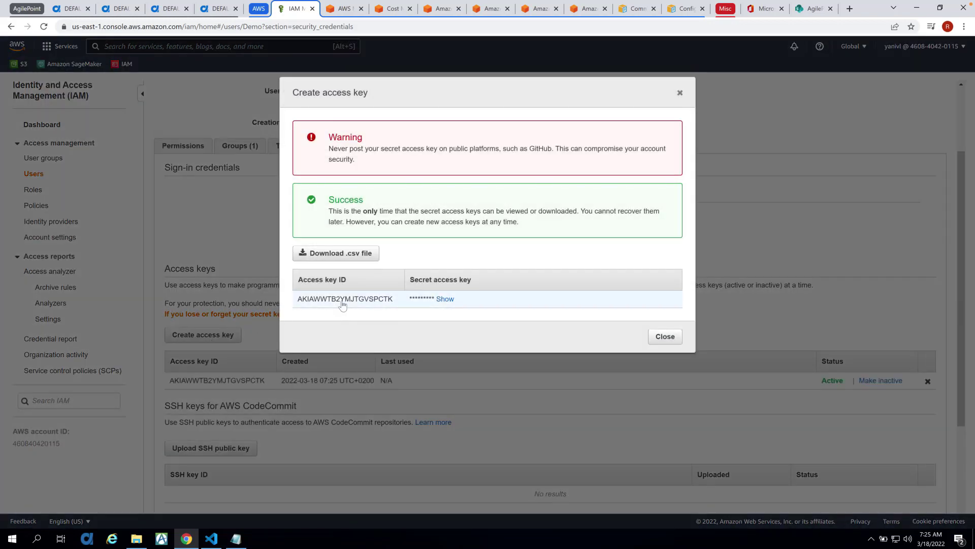
# Copy the new access key ID from AWS and paste it into the AgilePoint token's Access Key ID field
pyautogui.doubleClick(342, 300)
pyautogui.rightClick(341, 300)
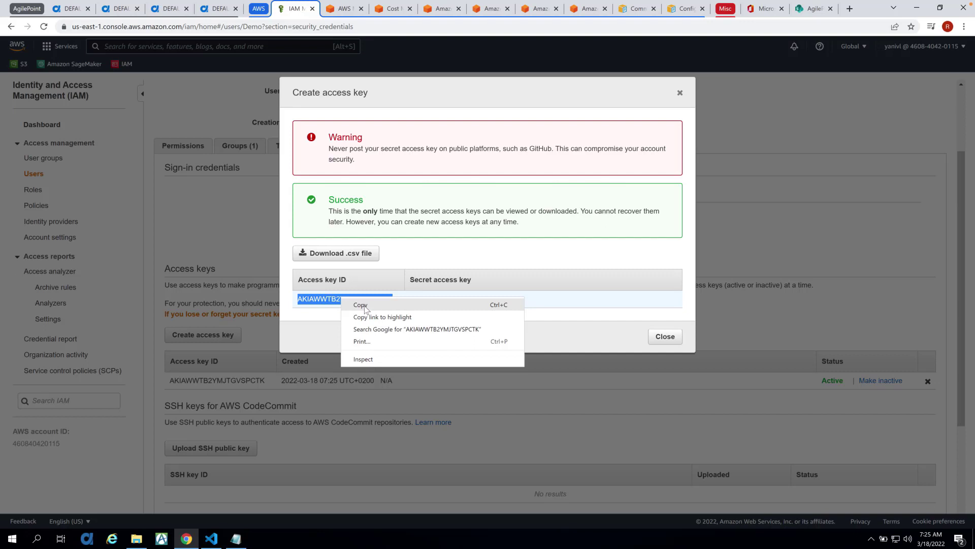
pyautogui.click(365, 305)
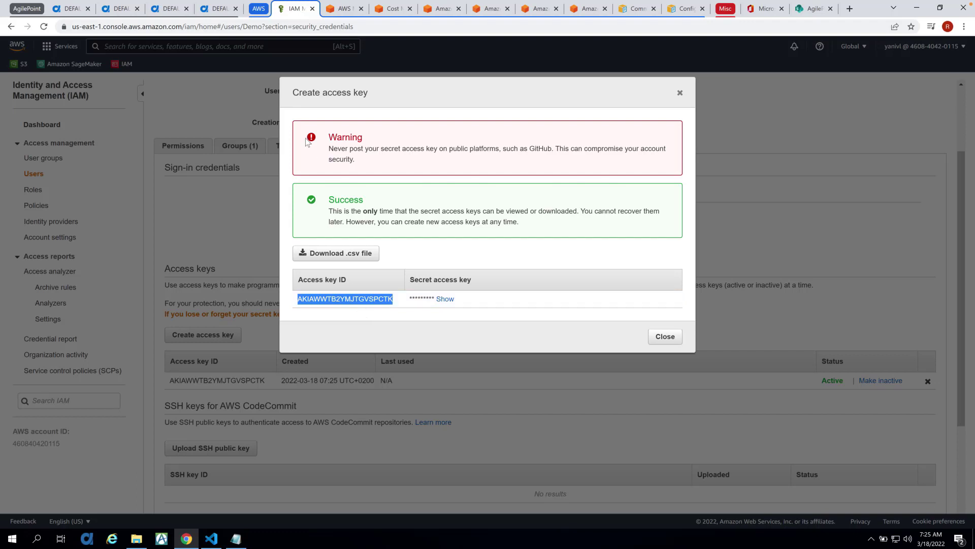
pyautogui.click(162, 12)
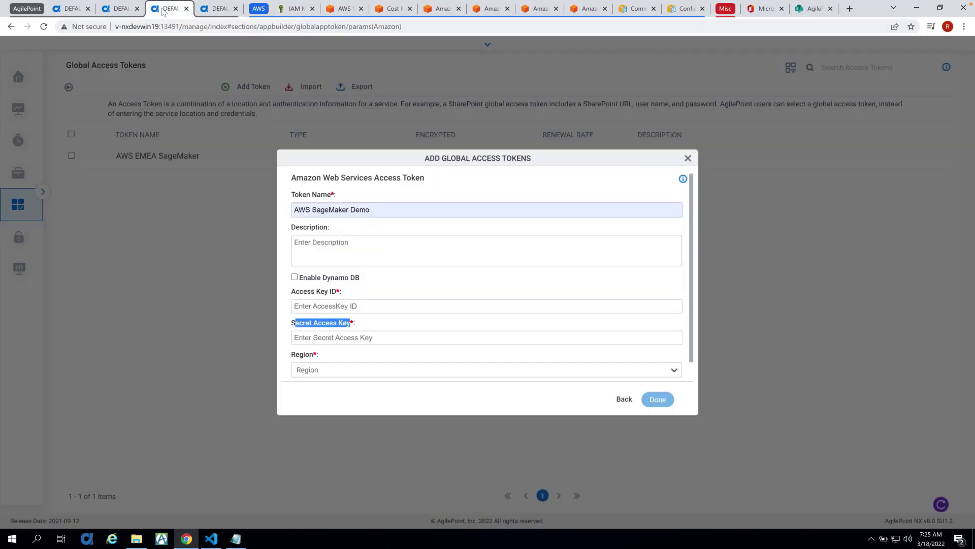
pyautogui.click(357, 305)
pyautogui.hotkey('ctrl', 'v')
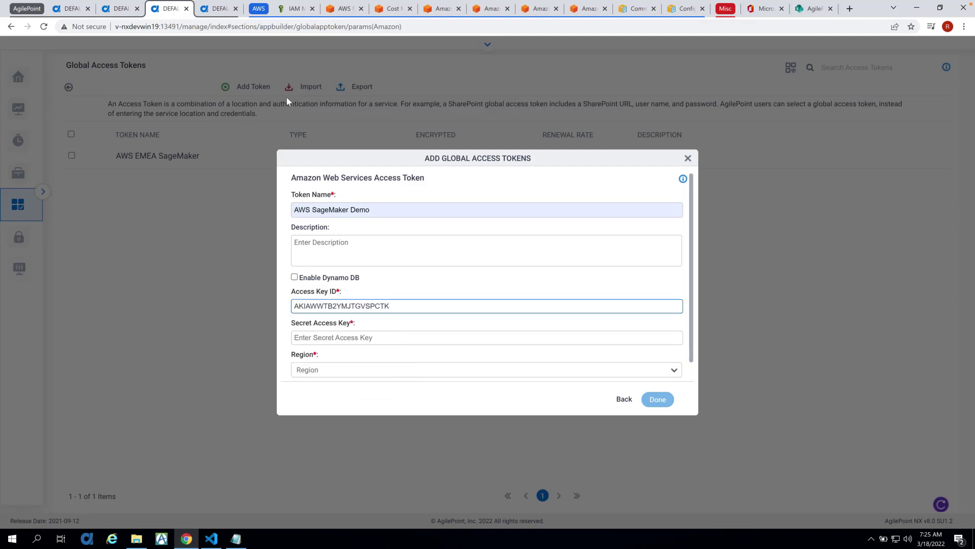
# Reveal and copy the secret access key in AWS, and paste it into the AgilePoint token's Secret Access Key field
pyautogui.click(295, 9)
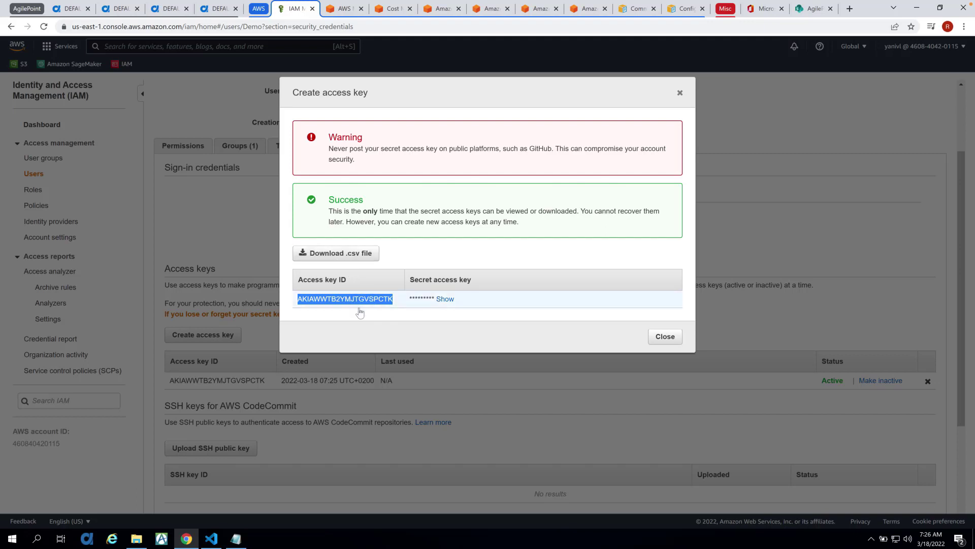
pyautogui.click(446, 300)
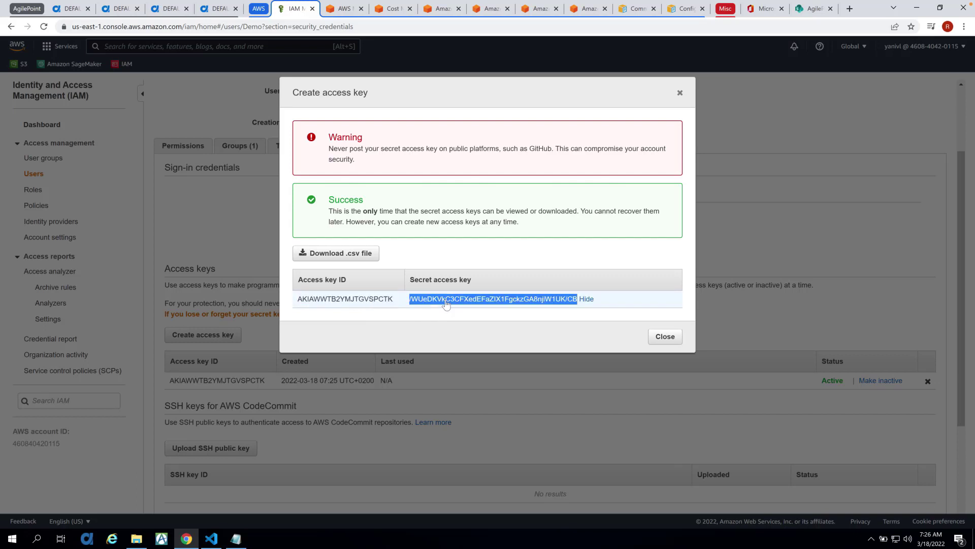
pyautogui.rightClick(447, 304)
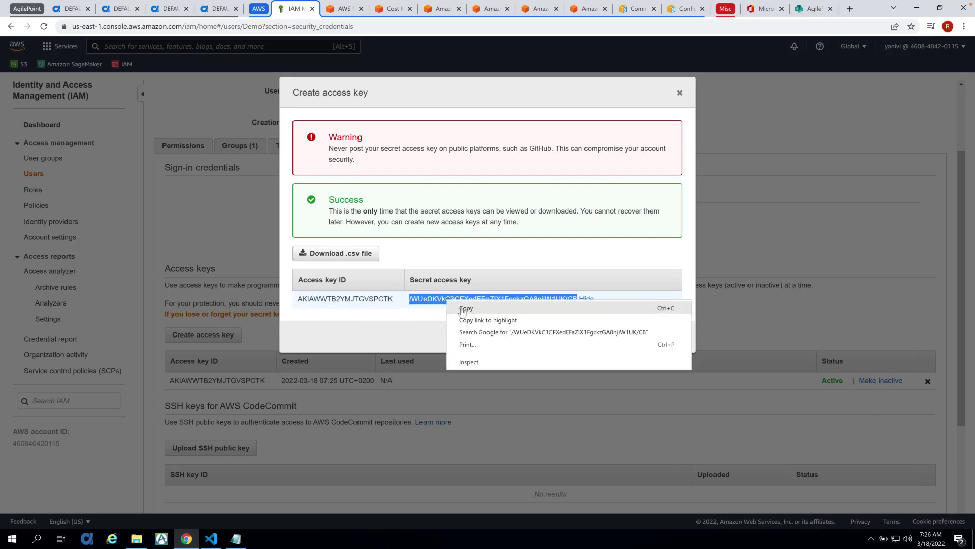
pyautogui.click(462, 310)
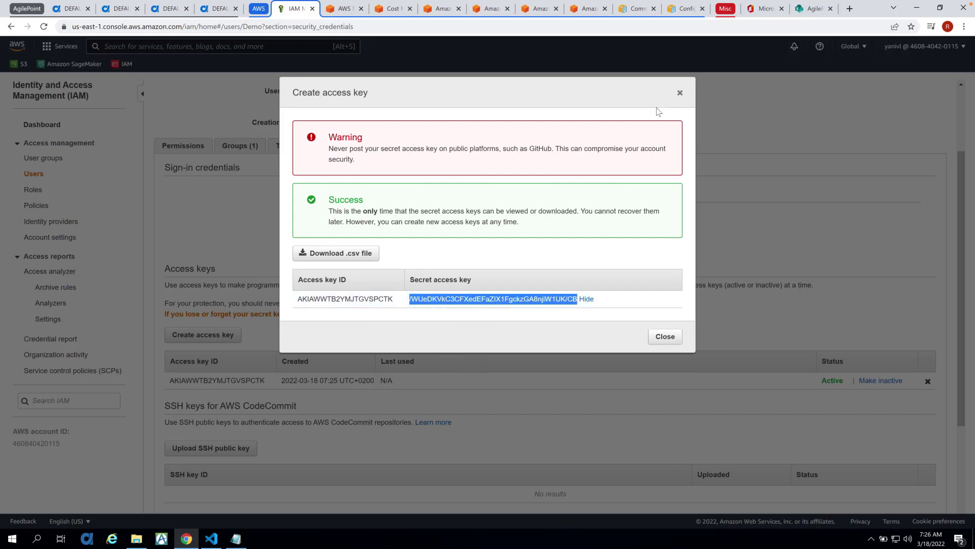
pyautogui.click(680, 94)
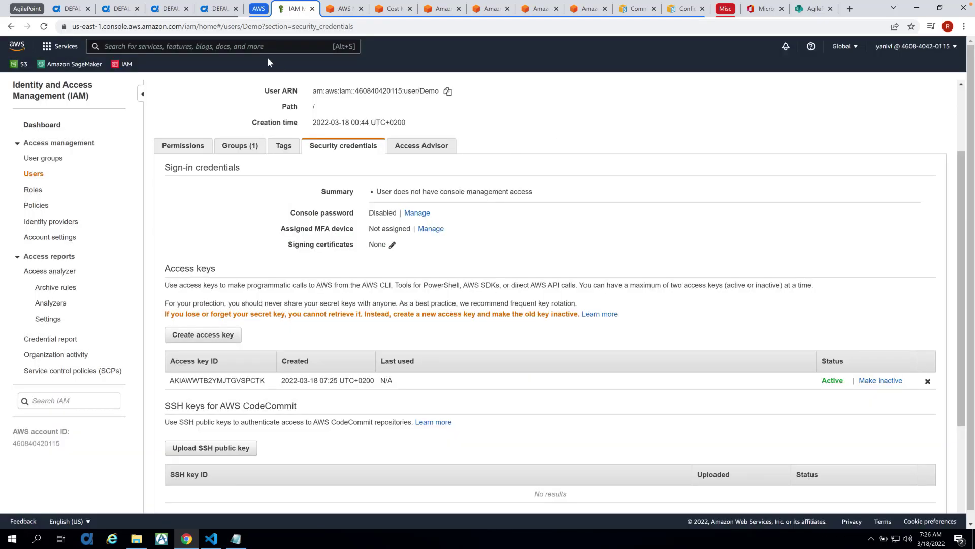
pyautogui.click(165, 12)
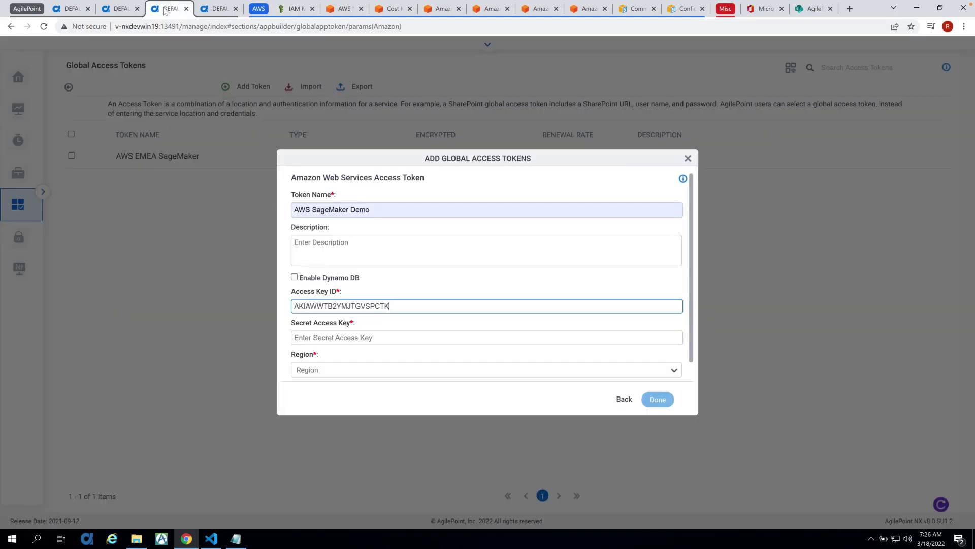
pyautogui.click(328, 337)
pyautogui.hotkey('ctrl', 'v')
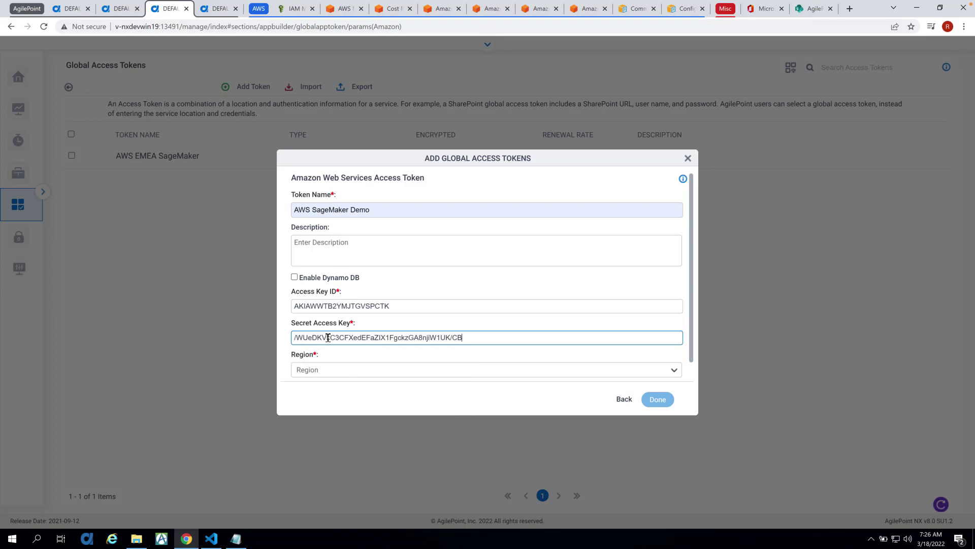
# Set the access token's region to Europe (Frankfurt)
pyautogui.click(333, 370)
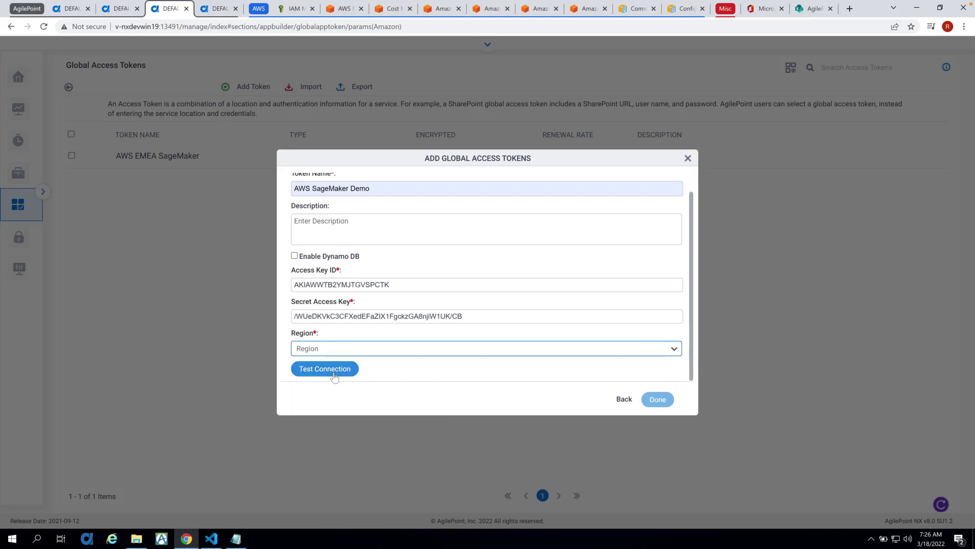
pyautogui.click(673, 349)
pyautogui.scroll(-5, 479, 395)
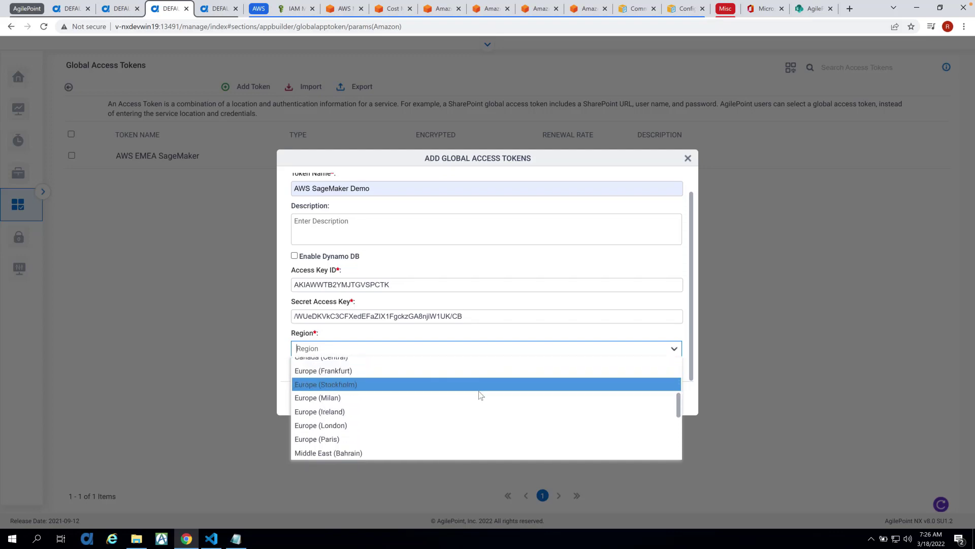
pyautogui.click(460, 367)
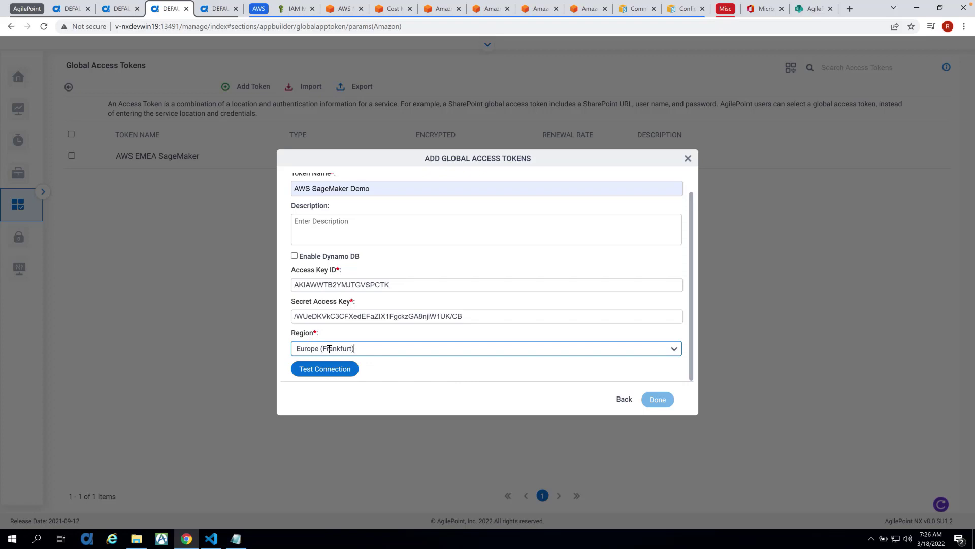
# Test the AWS token's connection and save the new global access token
pyautogui.click(321, 371)
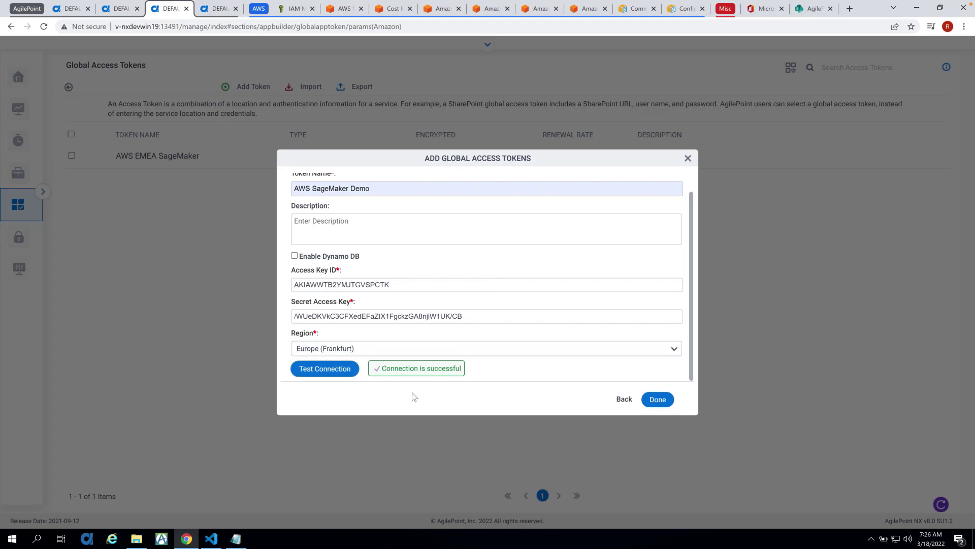
pyautogui.click(657, 399)
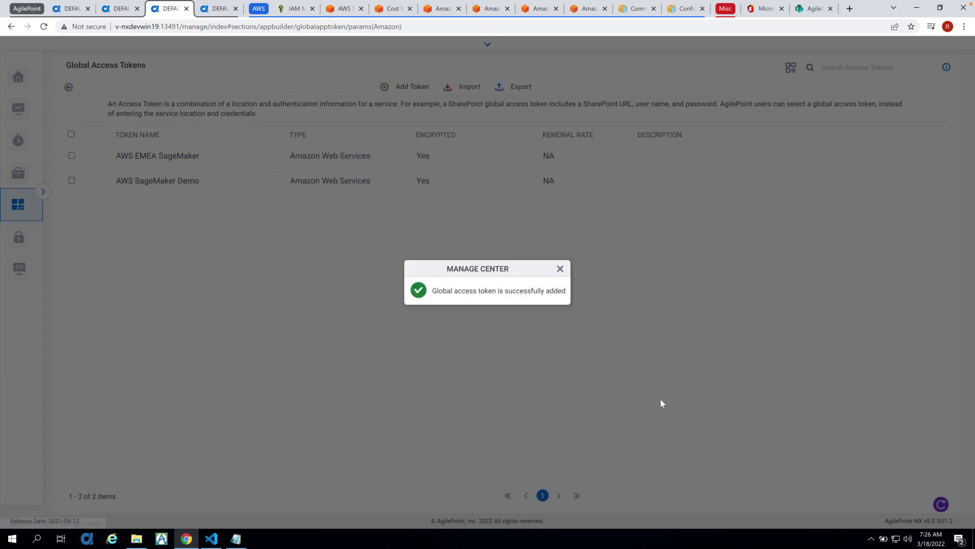
pyautogui.click(560, 268)
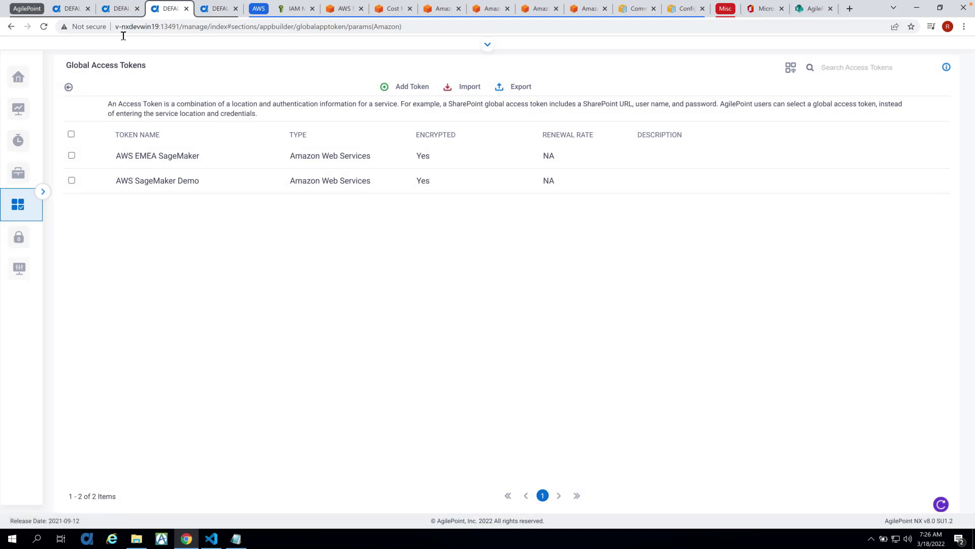
# Return to the College Enrollment process in App Builder and open the configuration of its Amazon SageMaker (BETA) activity
pyautogui.click(120, 11)
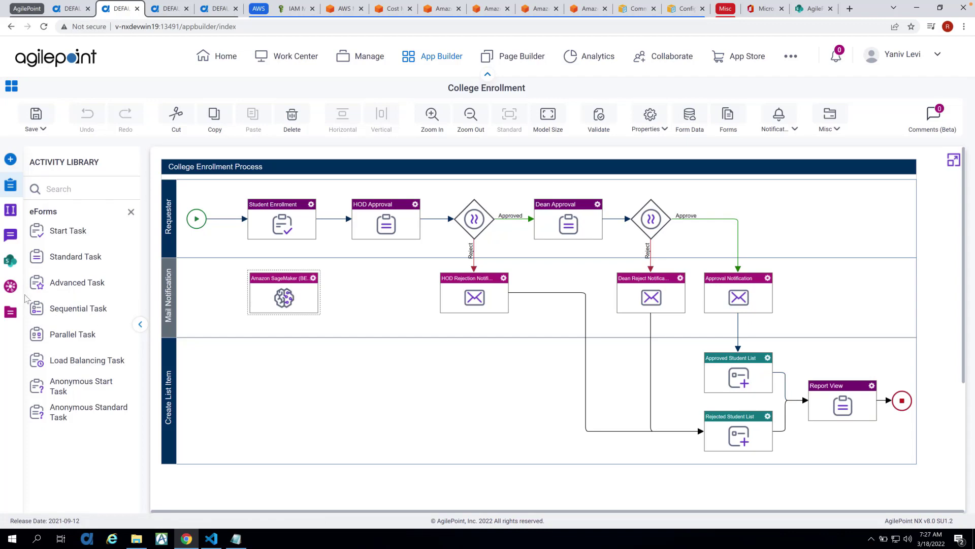
pyautogui.click(11, 287)
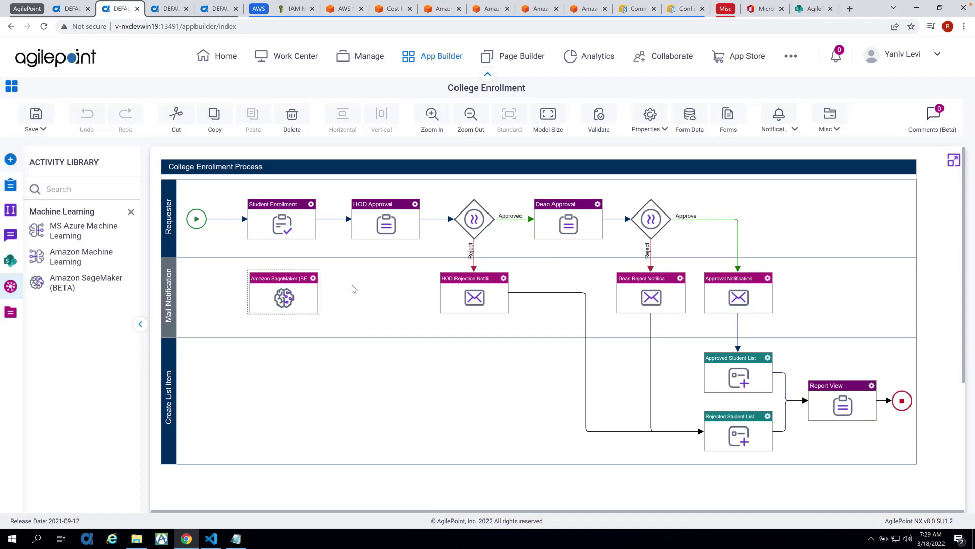
pyautogui.click(285, 288)
pyautogui.doubleClick(284, 297)
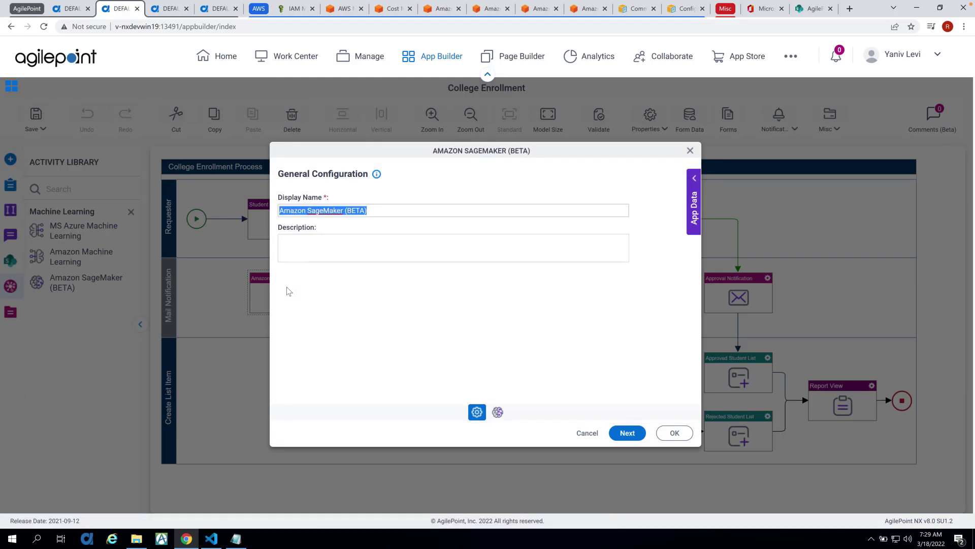
# Open the Amazon SageMaker configuration and review the CollegeEnrollment model's access token, endpoint, activity and event settings
pyautogui.click(498, 412)
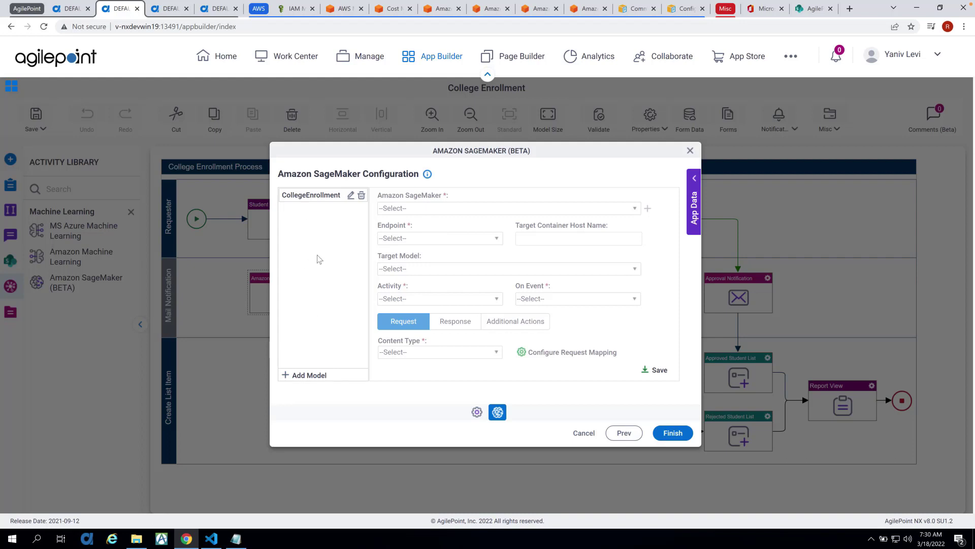
pyautogui.click(301, 196)
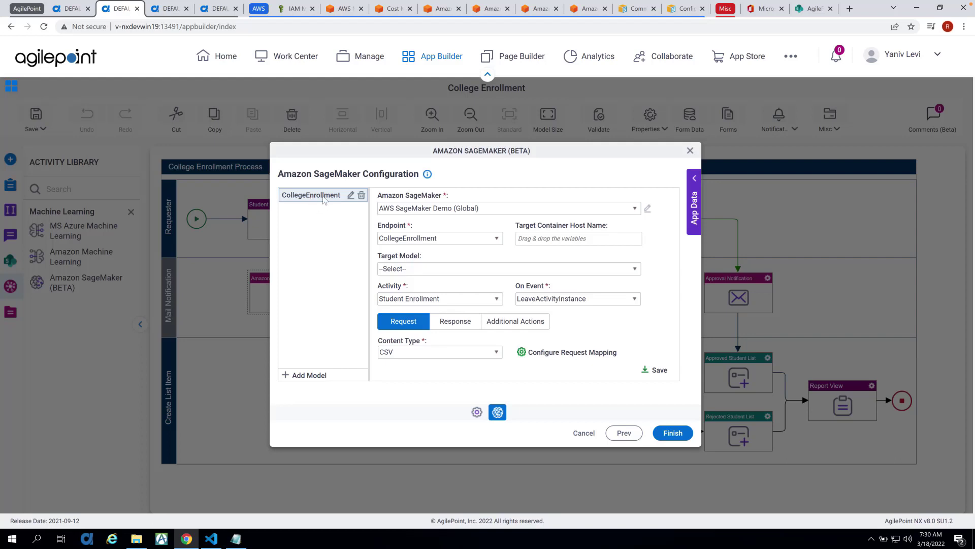
pyautogui.moveTo(381, 198); pyautogui.dragTo(440, 200)
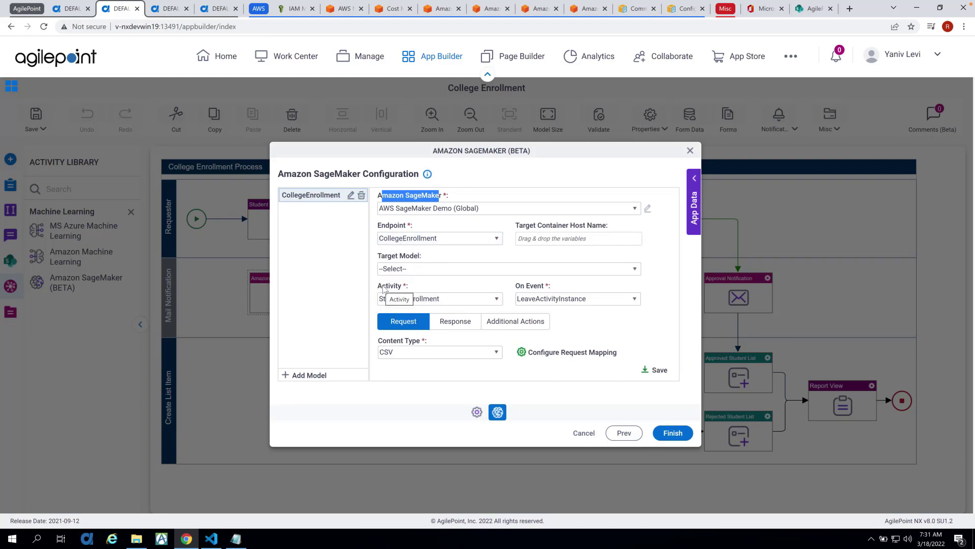
pyautogui.moveTo(403, 151); pyautogui.dragTo(555, 158)
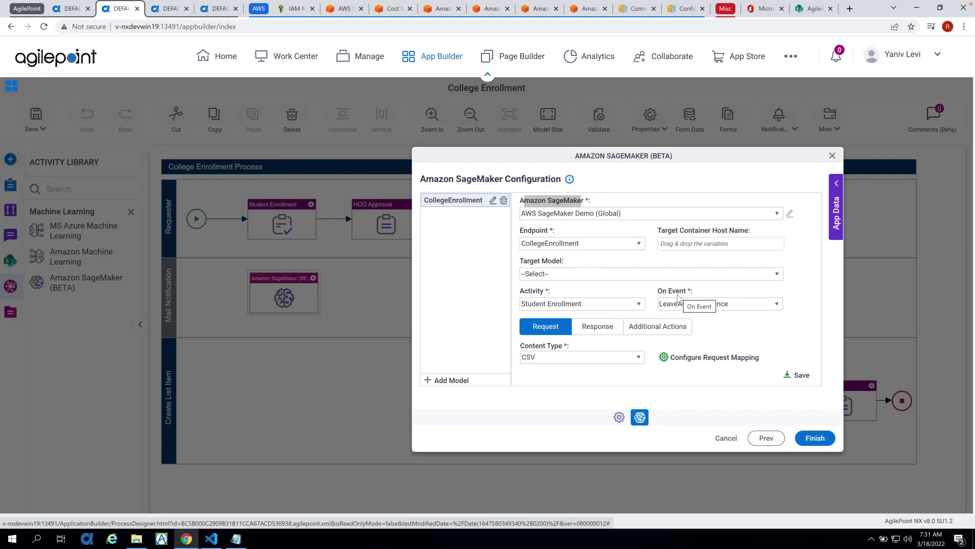
pyautogui.moveTo(583, 157); pyautogui.dragTo(583, 167)
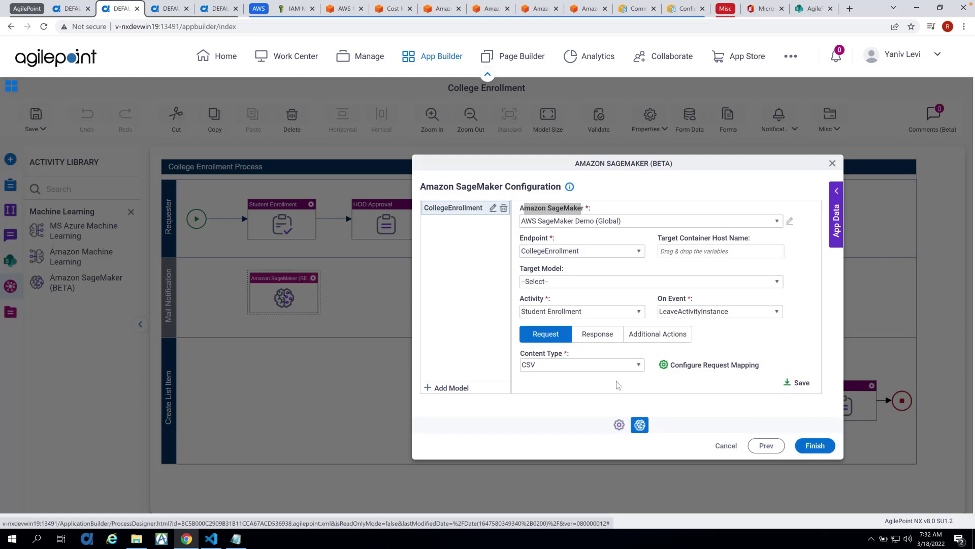
# Review how the request mapping links the model's CSV columns to the enrollment form fields, and return to the model settings
pyautogui.click(685, 366)
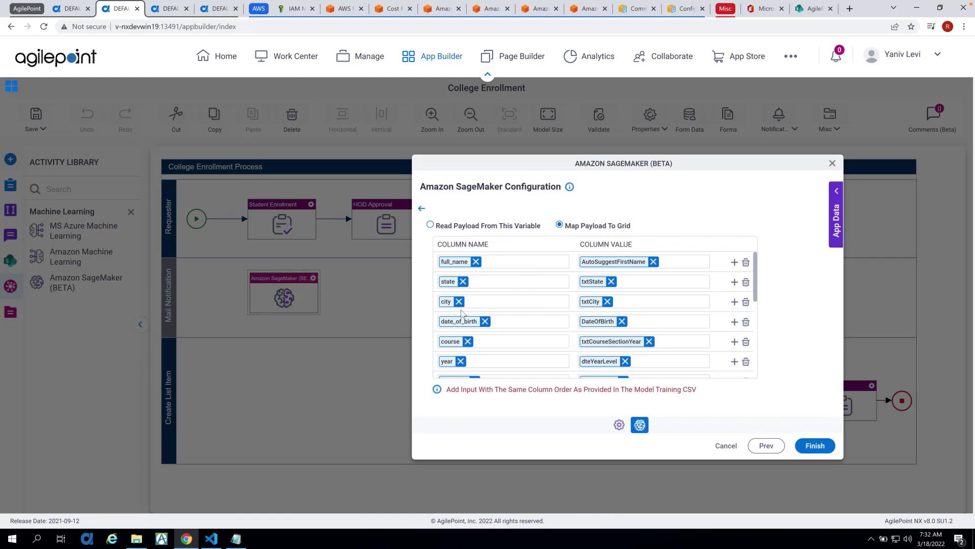
pyautogui.scroll(-2, 460, 336)
pyautogui.scroll(-2, 460, 336)
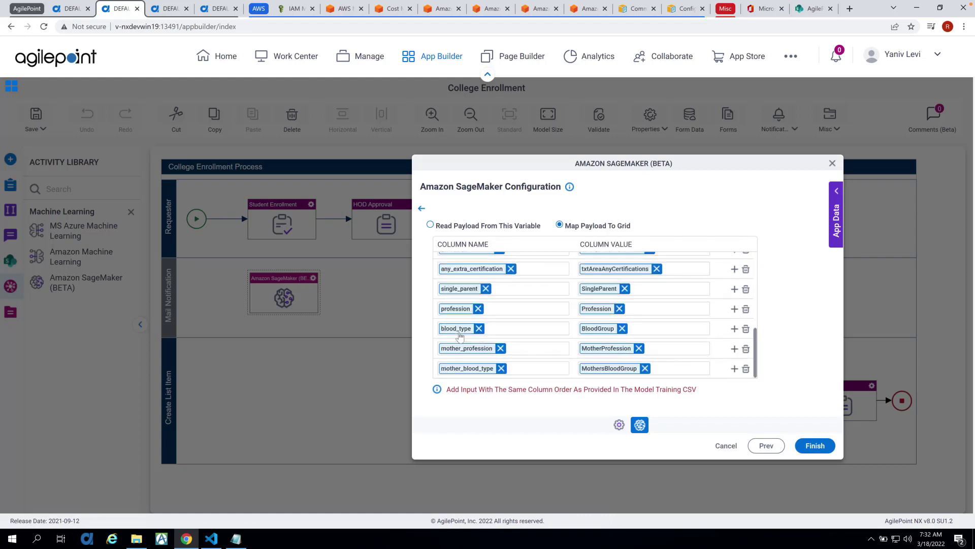
pyautogui.scroll(5, 460, 337)
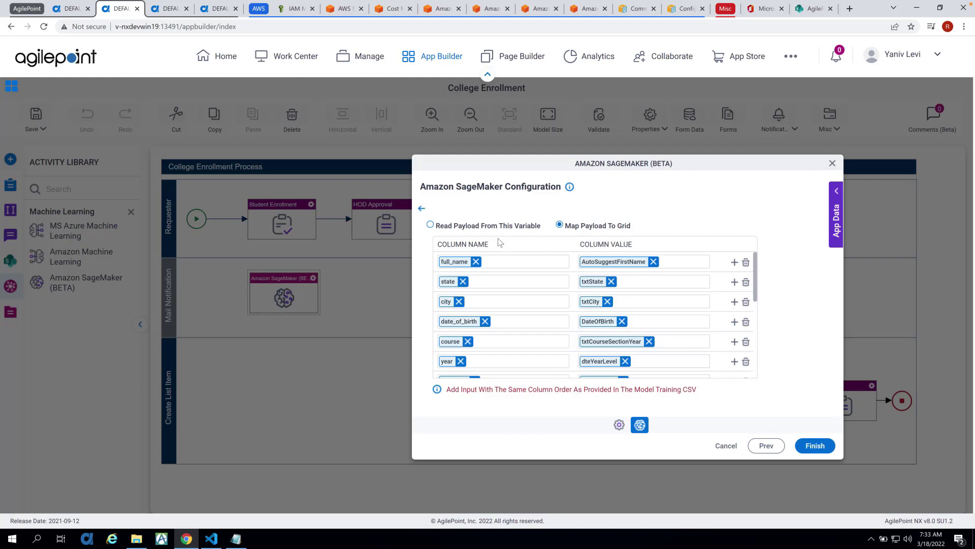
pyautogui.scroll(-1, 483, 329)
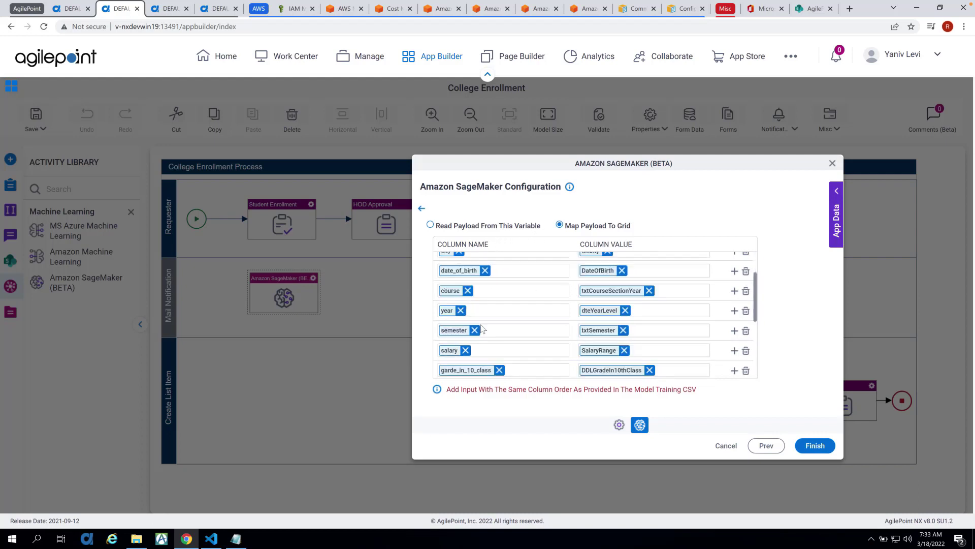
pyautogui.scroll(-5, 482, 329)
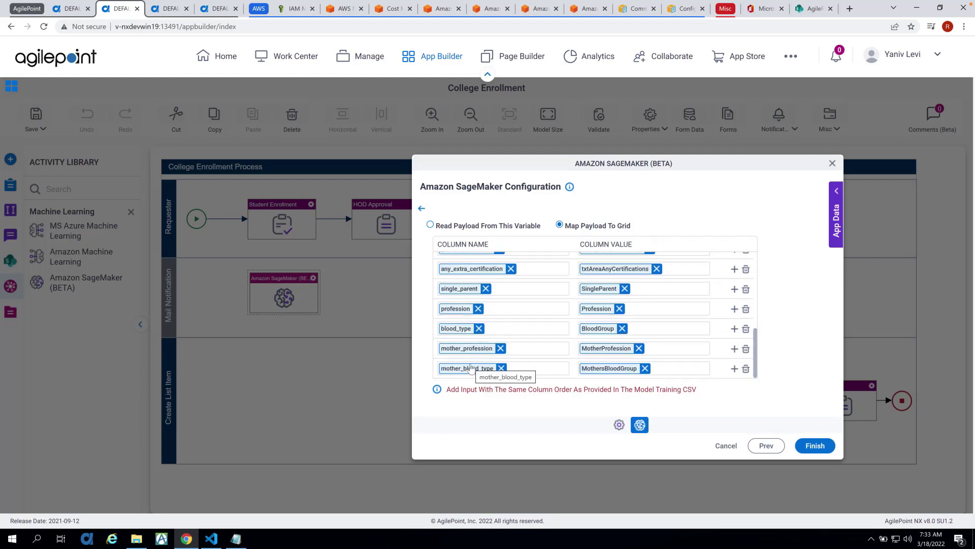
pyautogui.scroll(5, 479, 301)
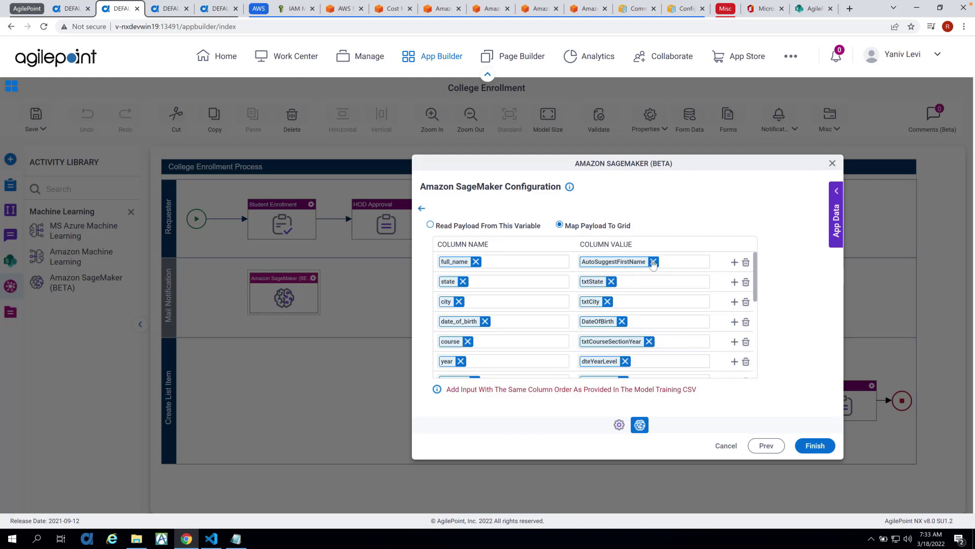
pyautogui.click(836, 192)
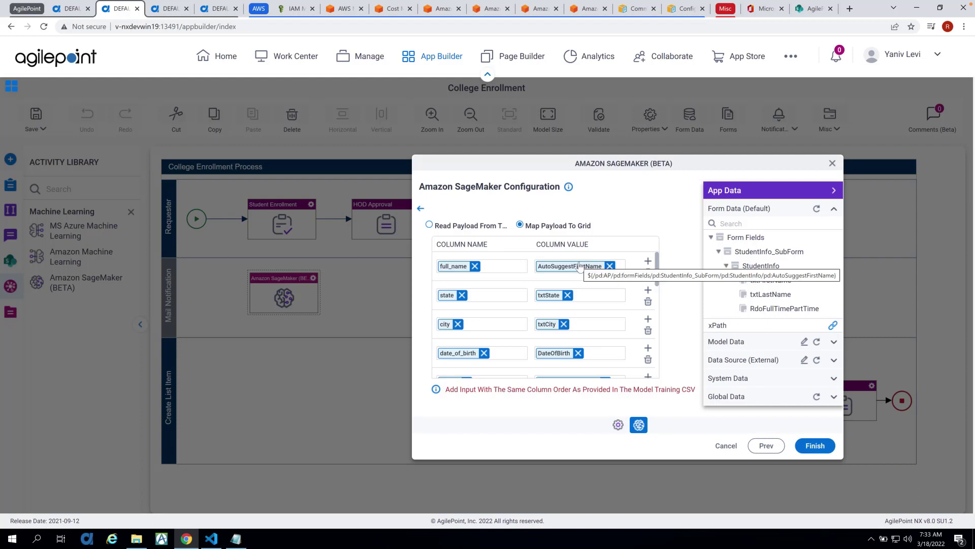
pyautogui.click(421, 208)
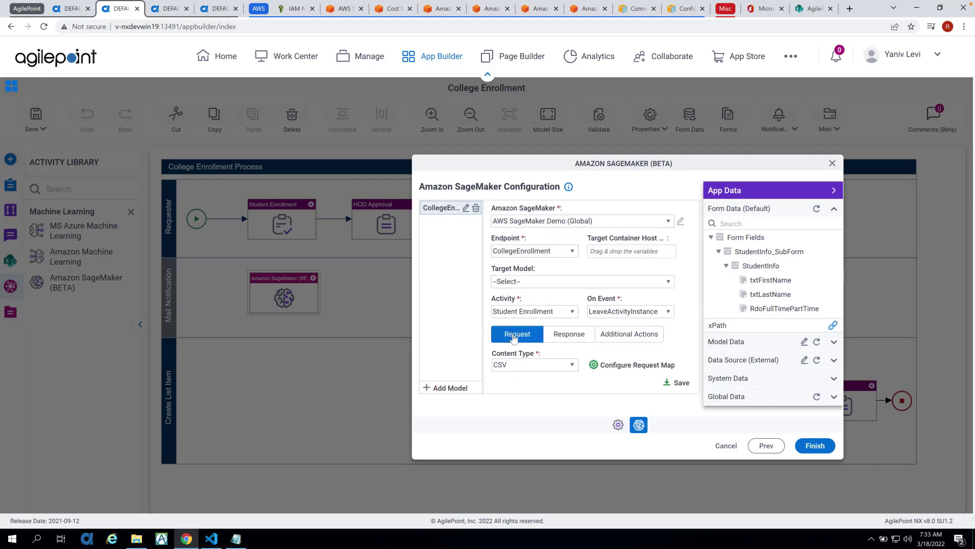
# Examine how the SageMaker prediction response is mapped to the app schema, and return to the model settings
pyautogui.click(577, 337)
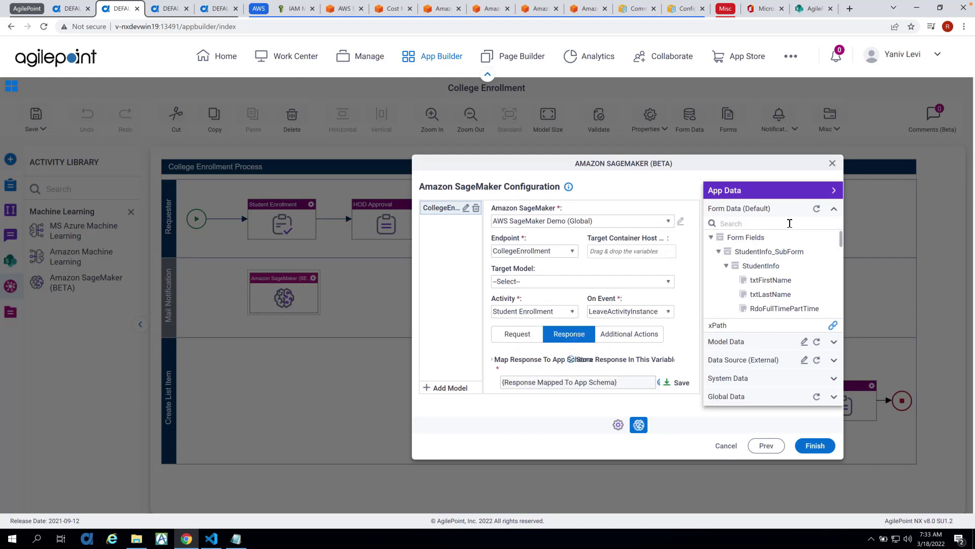
pyautogui.click(833, 190)
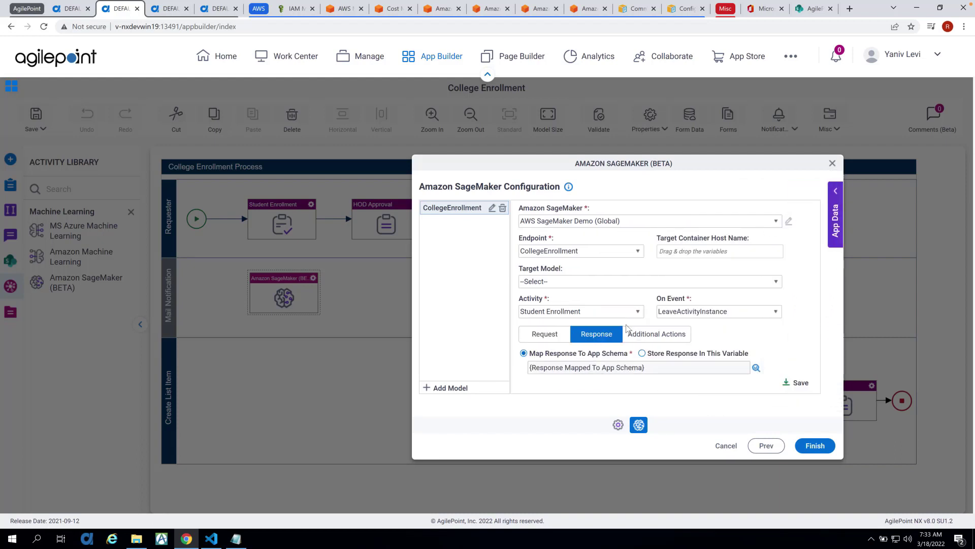
pyautogui.click(755, 366)
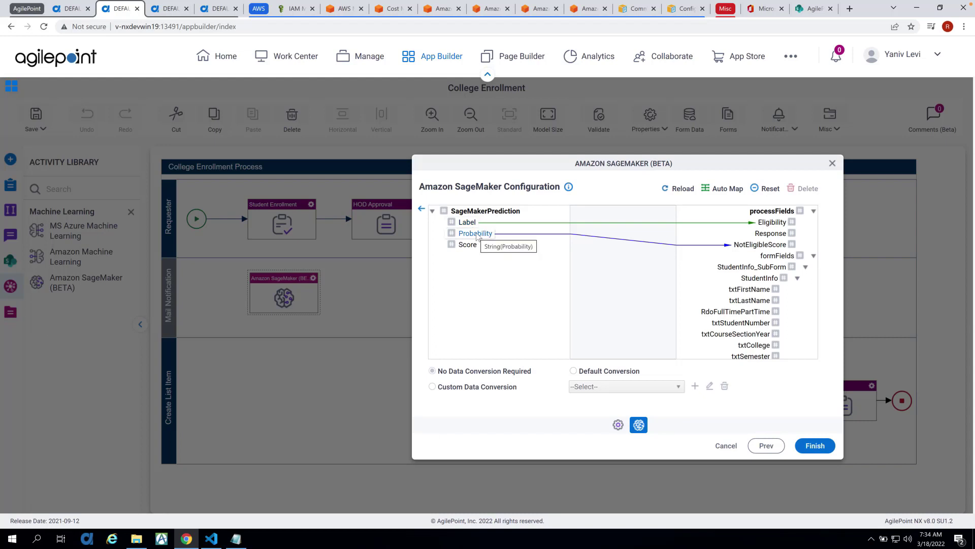
pyautogui.click(421, 208)
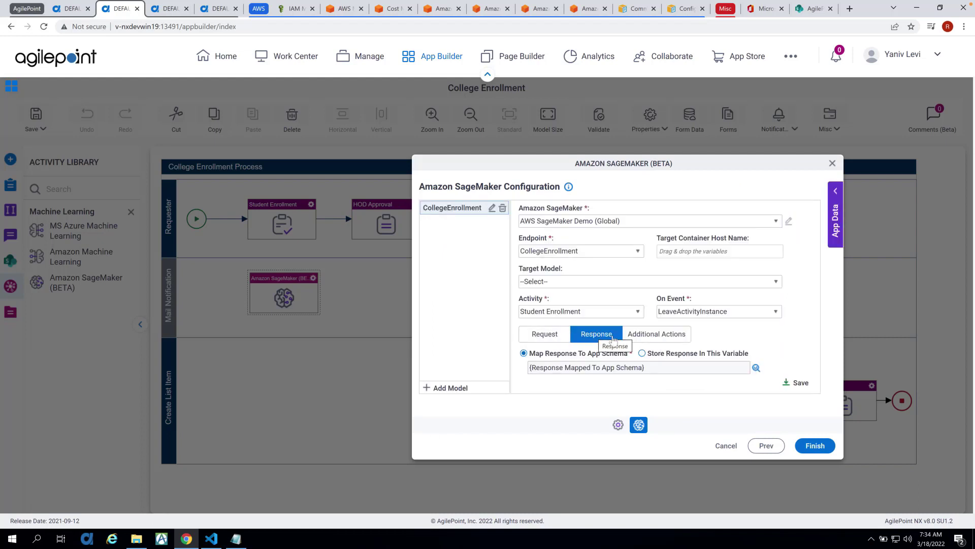
# Open the Change Flow conditions in the additional actions and examine the criteria of the Eligible rule
pyautogui.click(656, 338)
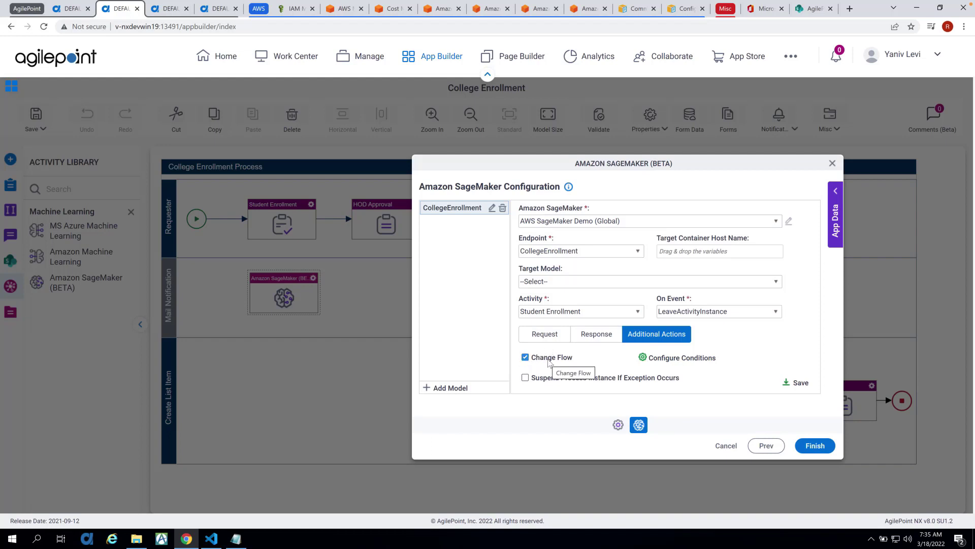
pyautogui.click(676, 359)
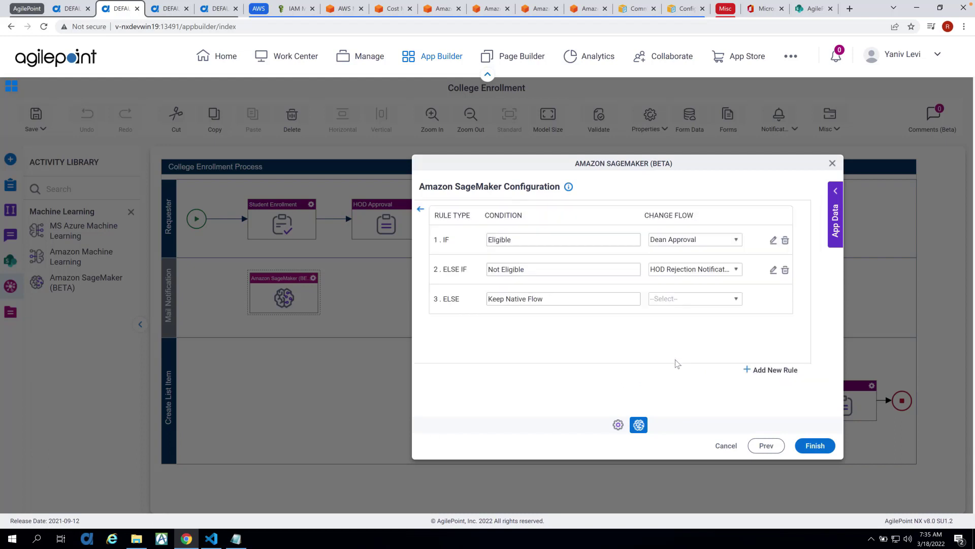
pyautogui.click(518, 240)
pyautogui.doubleClick(492, 241)
pyautogui.moveTo(577, 163); pyautogui.dragTo(493, 255)
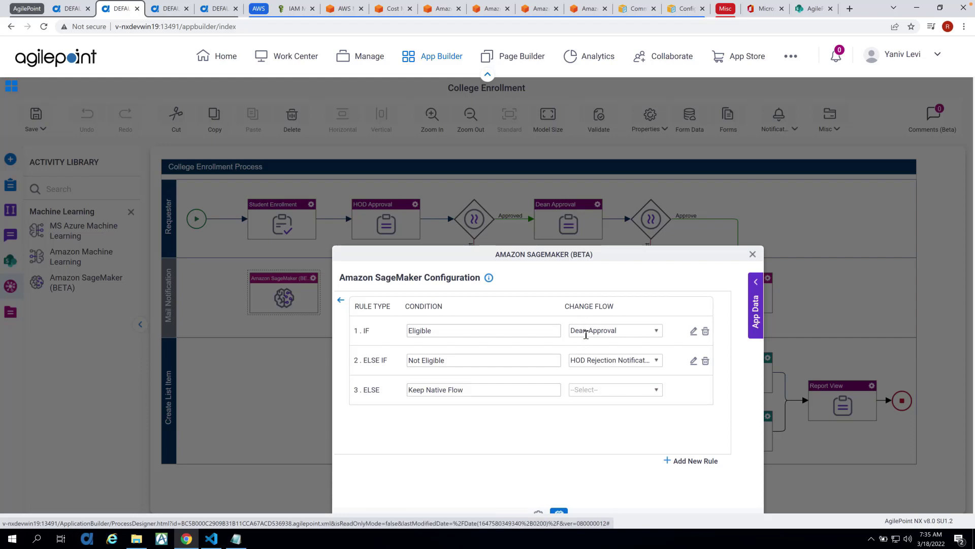
pyautogui.click(694, 332)
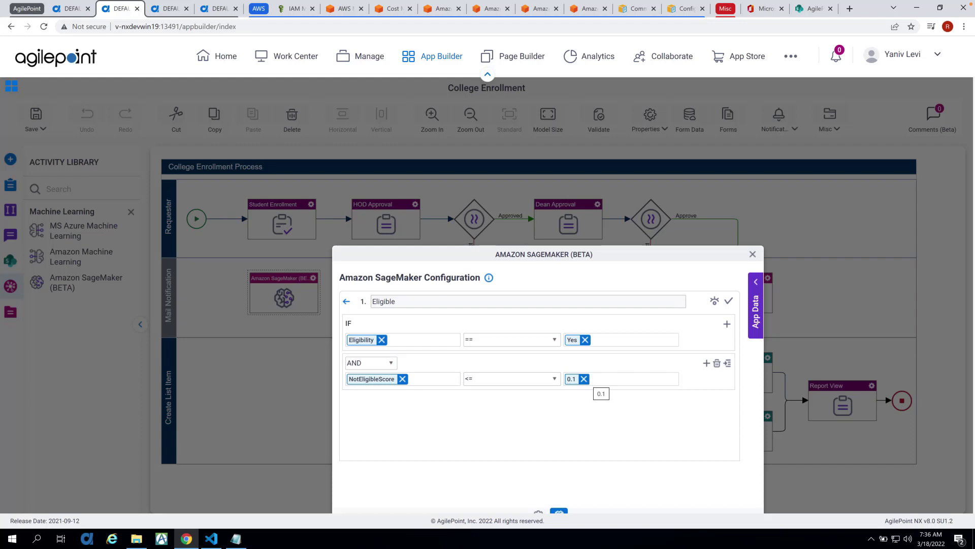
pyautogui.click(347, 303)
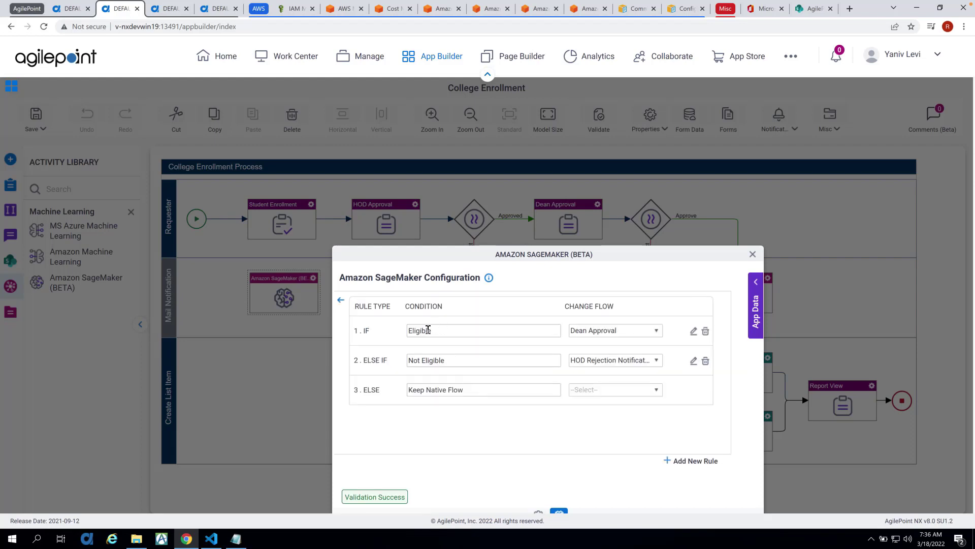
# Examine the criteria of the Not Eligible rule and return to the list of flow rules
pyautogui.moveTo(440, 330); pyautogui.dragTo(408, 330)
pyautogui.moveTo(443, 361); pyautogui.dragTo(409, 362)
pyautogui.moveTo(478, 256); pyautogui.dragTo(687, 143)
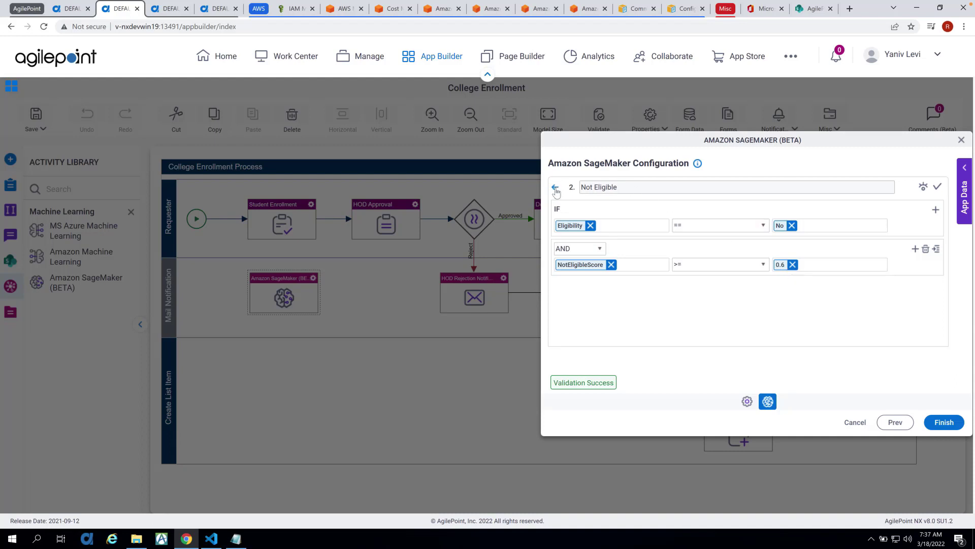
pyautogui.click(555, 188)
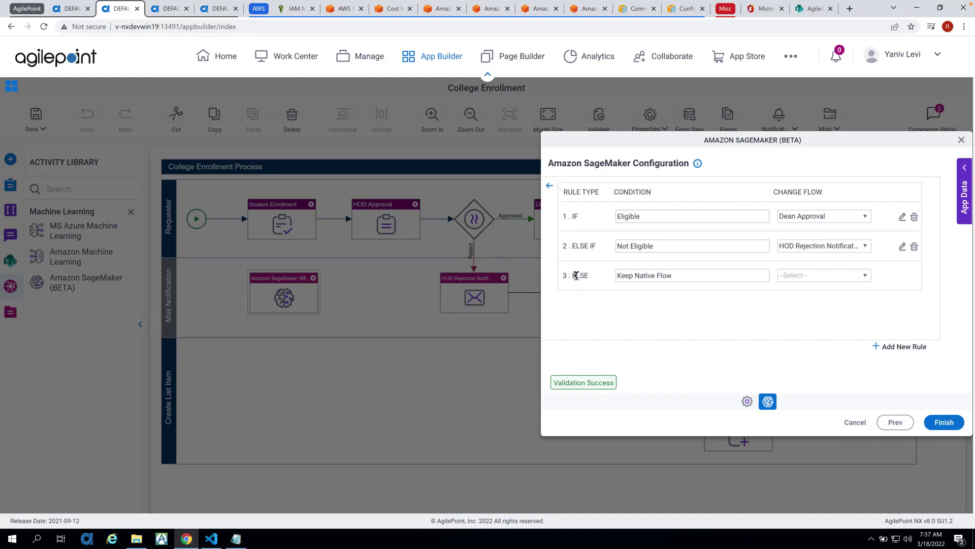
# Review the Keep Native Flow fallback rule and return to the CollegeEnrollment model settings
pyautogui.doubleClick(576, 275)
pyautogui.moveTo(618, 276); pyautogui.dragTo(683, 275)
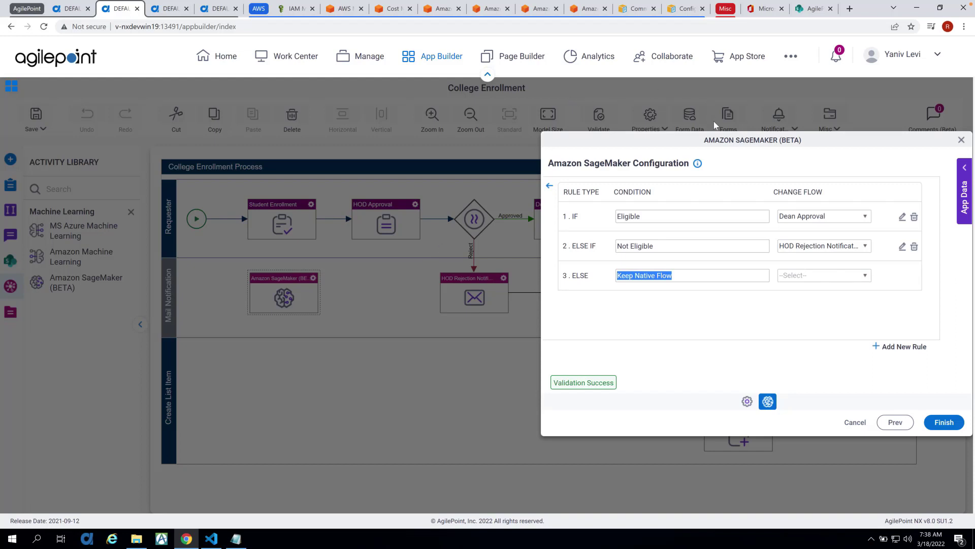
pyautogui.moveTo(704, 134); pyautogui.dragTo(555, 186)
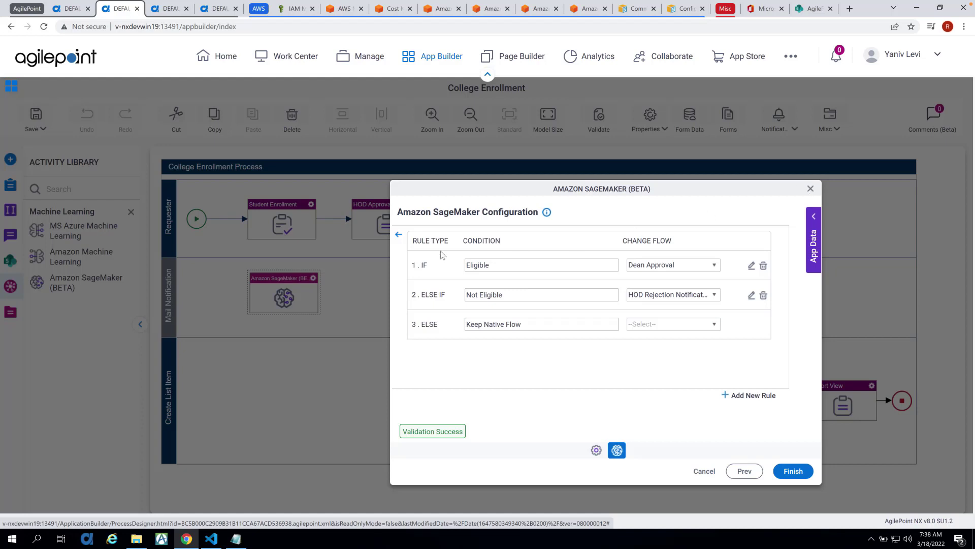
pyautogui.click(400, 235)
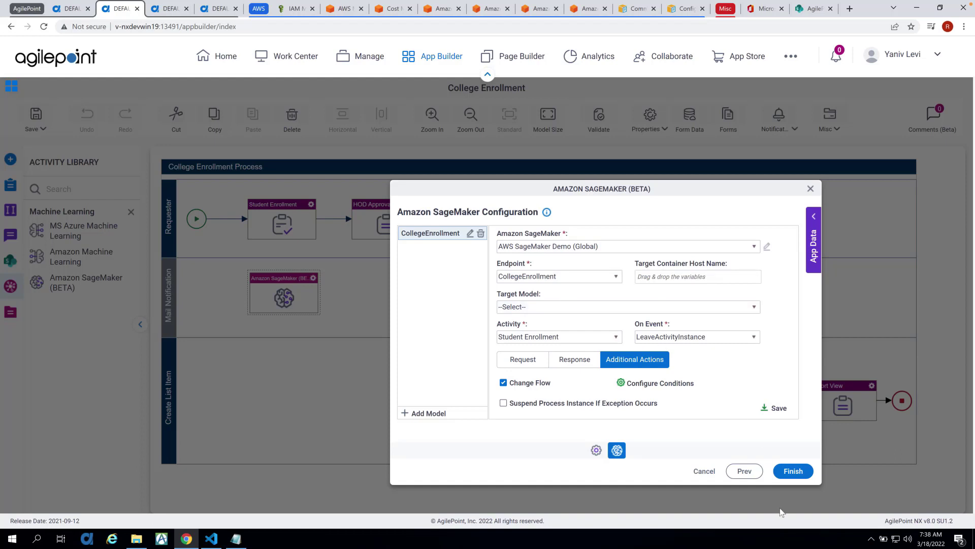
# Finish the Amazon SageMaker activity configuration, and save and check in the College Enrollment process
pyautogui.click(794, 471)
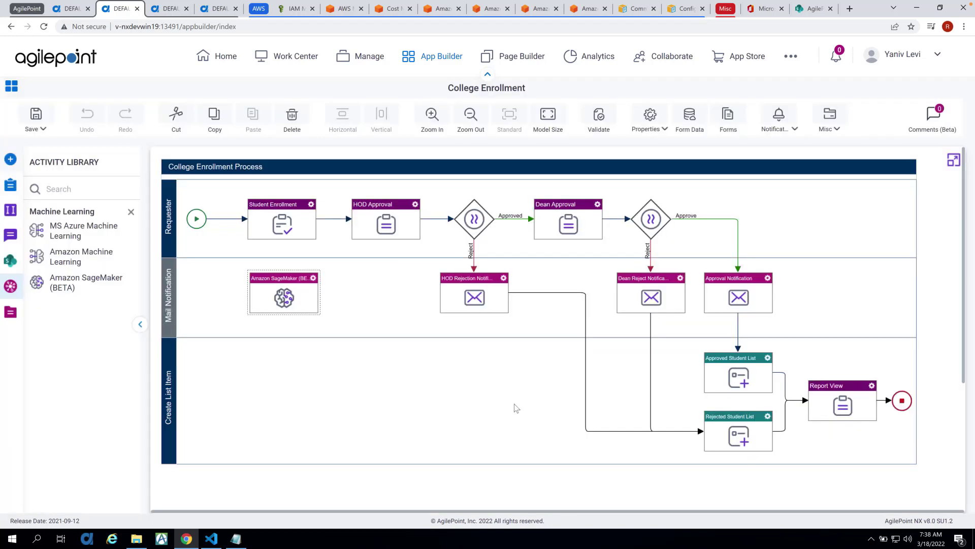
pyautogui.click(44, 127)
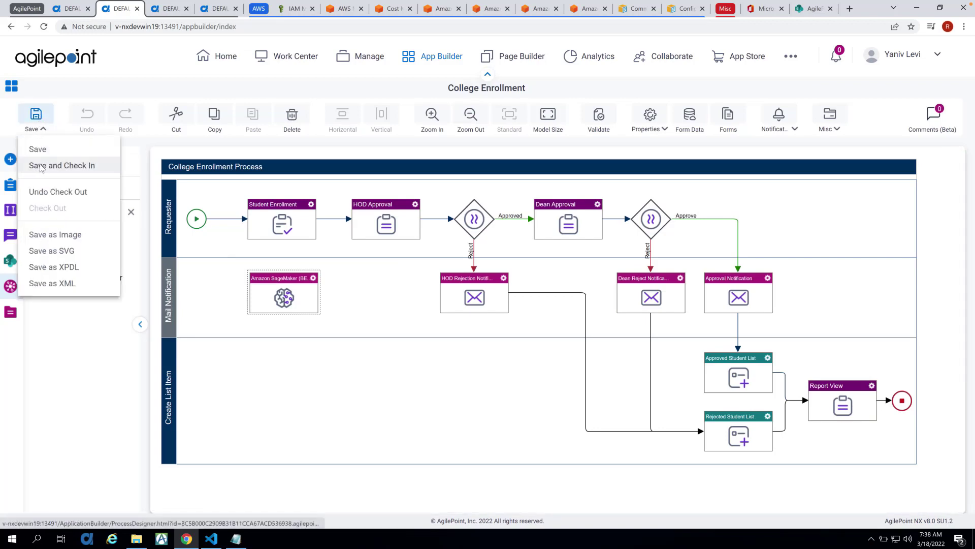
pyautogui.click(40, 164)
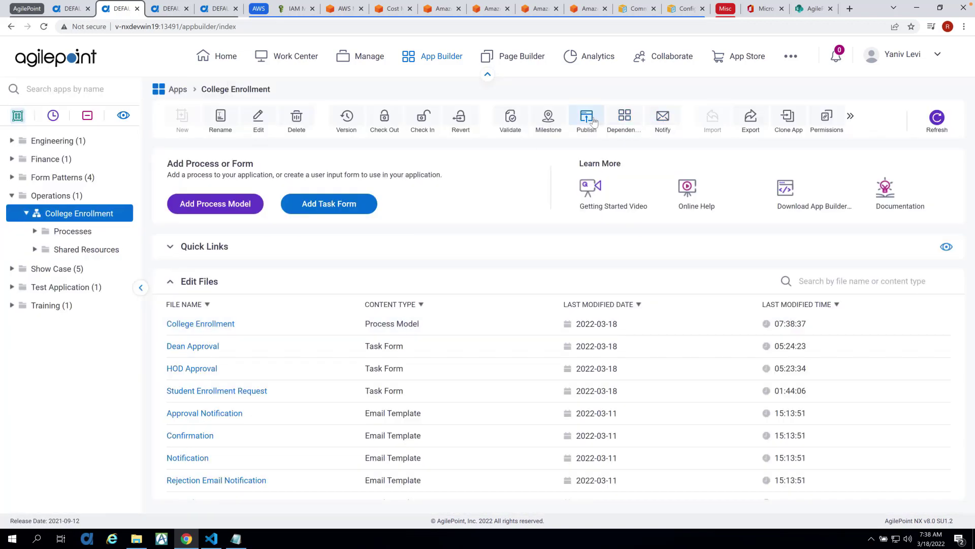
# Publish the College Enrollment app as version 1.13 without setting permissions or notifying users
pyautogui.click(589, 118)
pyautogui.click(635, 421)
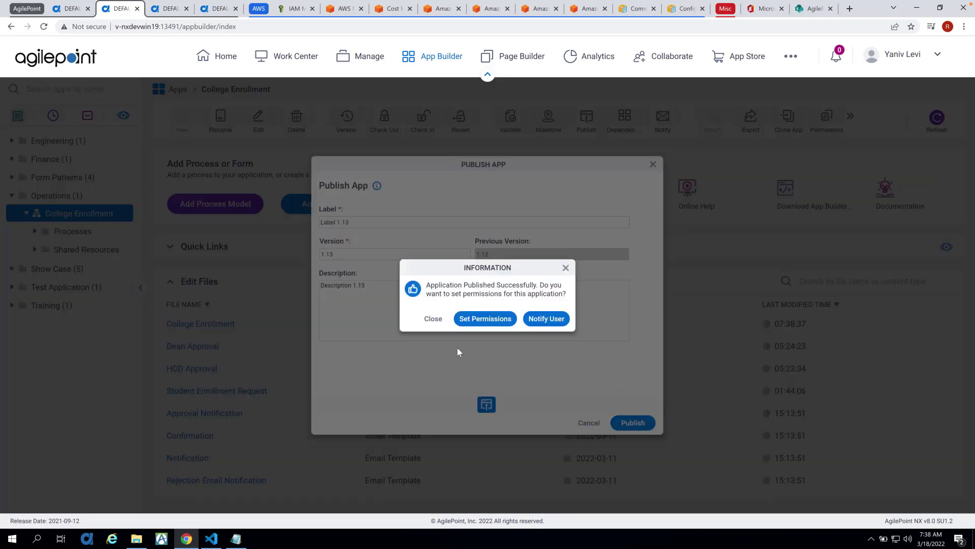
pyautogui.click(434, 319)
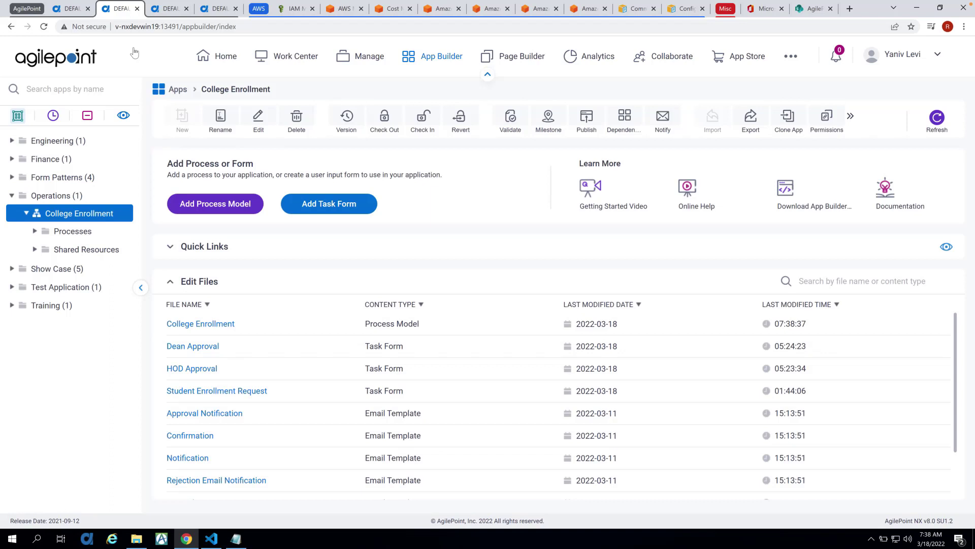
# Switch to Work Center and start a new College Enrollment request from the available apps
pyautogui.click(68, 9)
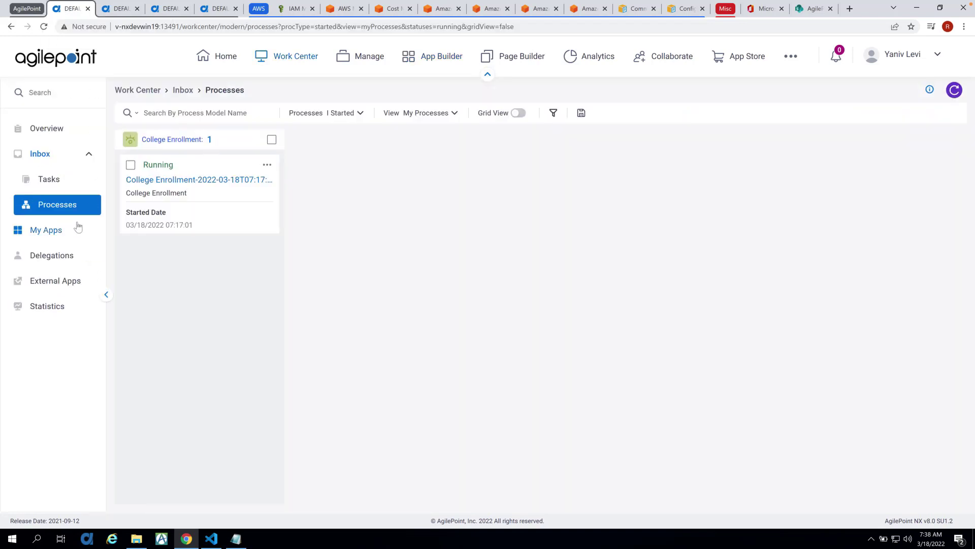
pyautogui.click(56, 235)
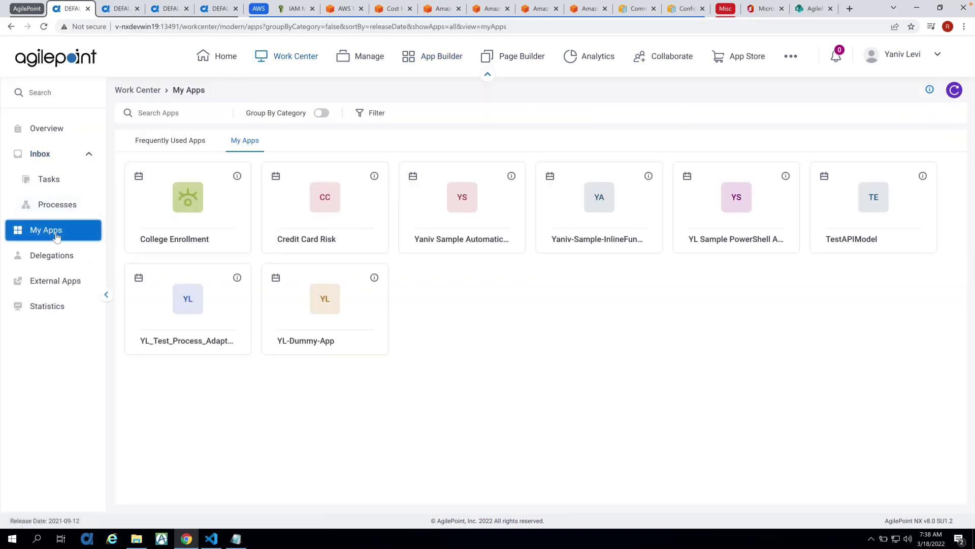
pyautogui.click(184, 209)
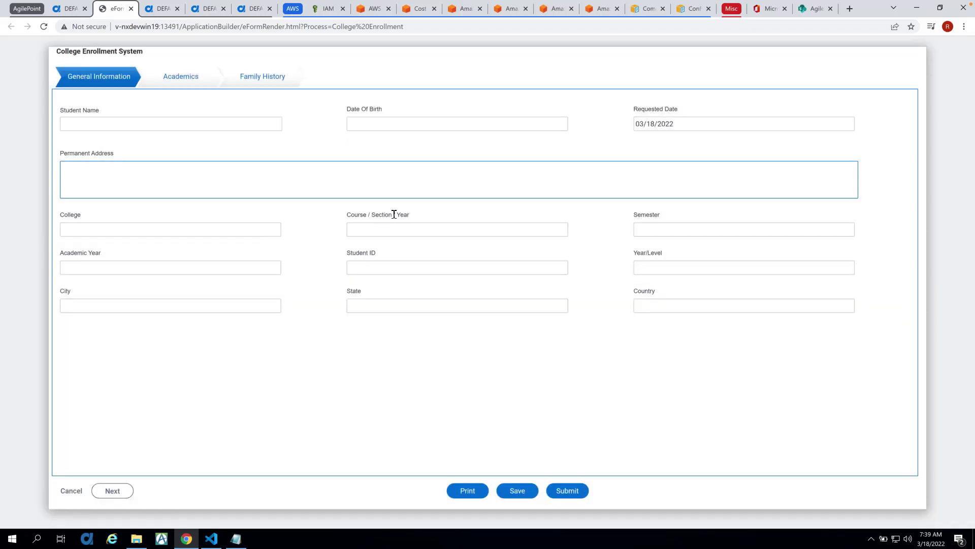
# Fill in the Student Name field of the enrollment form by searching for the student and choosing the suggested match
pyautogui.click(225, 122)
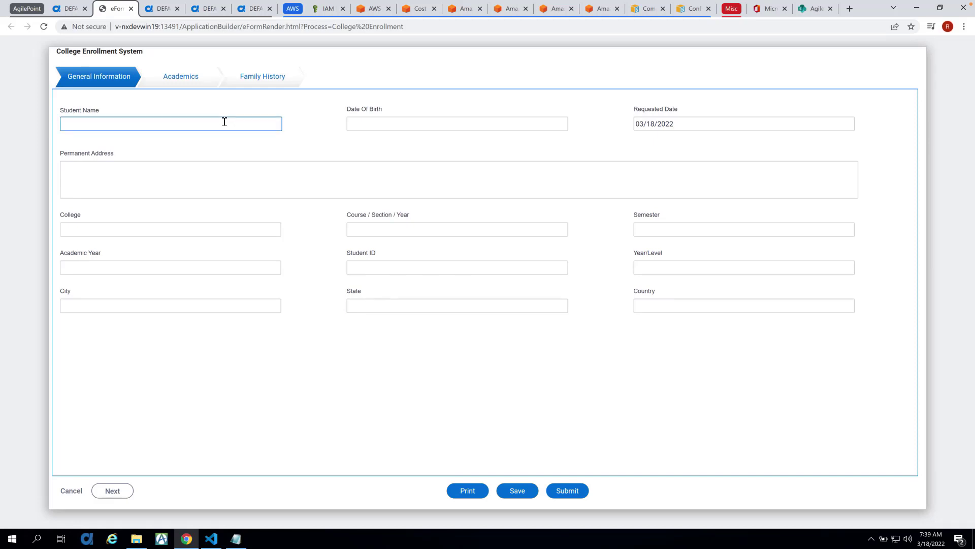
pyautogui.write('Jon')
pyautogui.press('BackSpace')
pyautogui.write('h')
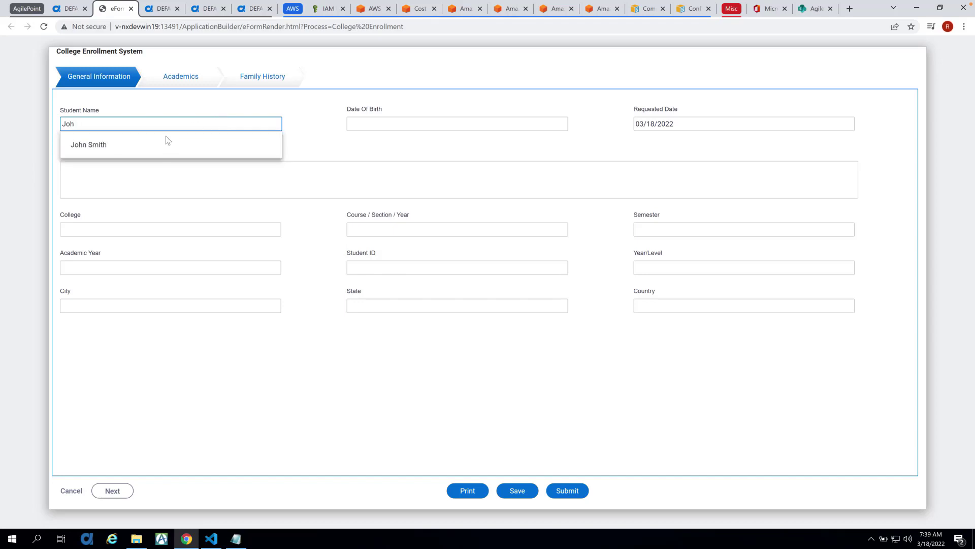
pyautogui.click(159, 145)
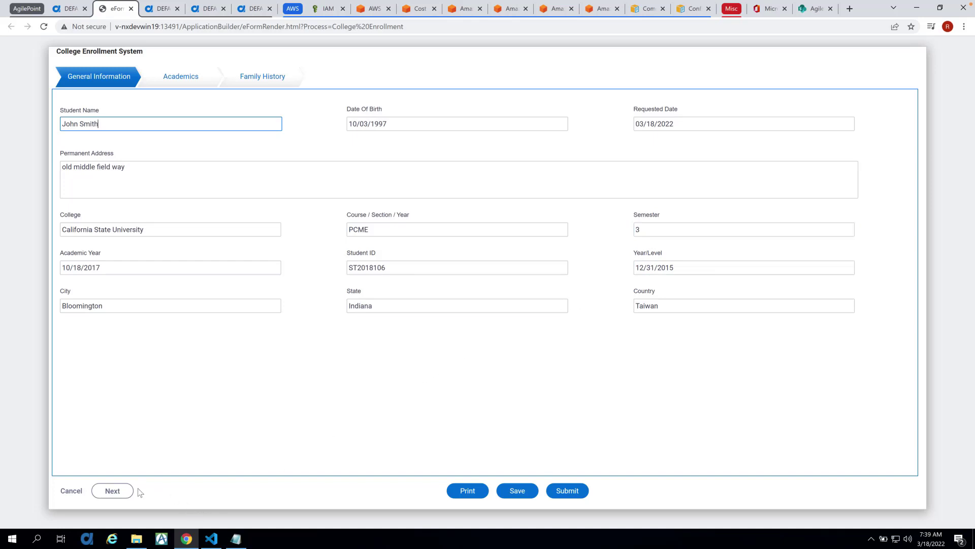
# Go through the Academics section to Family History and examine the Family Income value
pyautogui.click(113, 490)
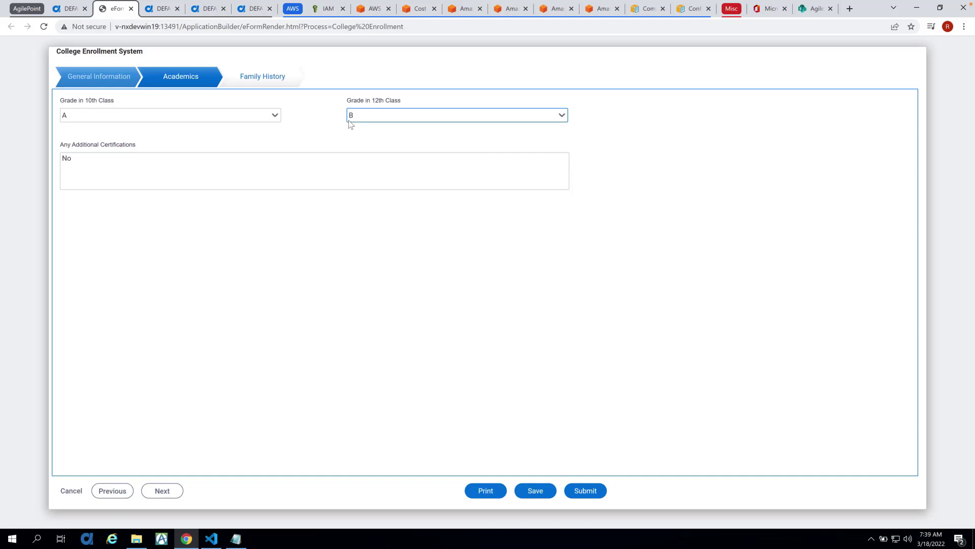
pyautogui.click(162, 490)
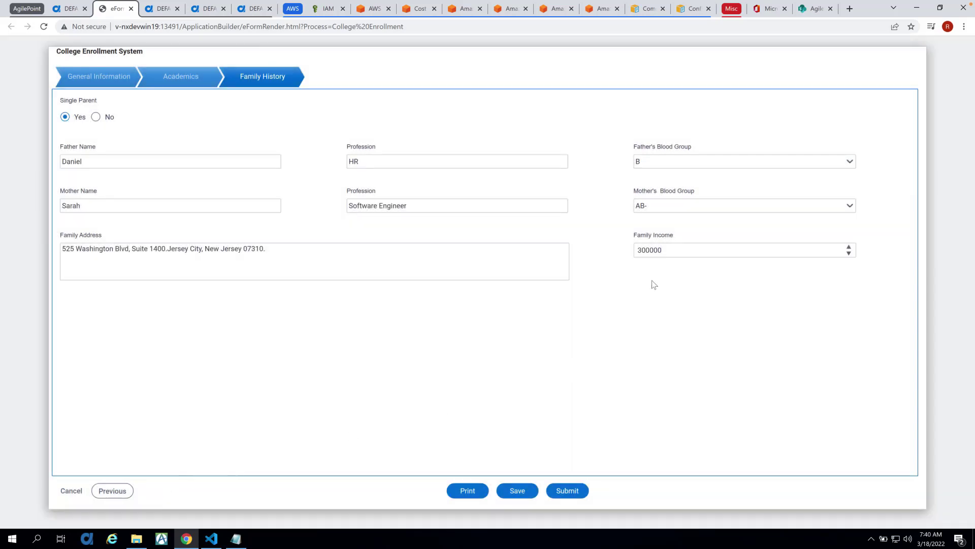
pyautogui.click(669, 251)
pyautogui.moveTo(669, 251); pyautogui.dragTo(616, 261)
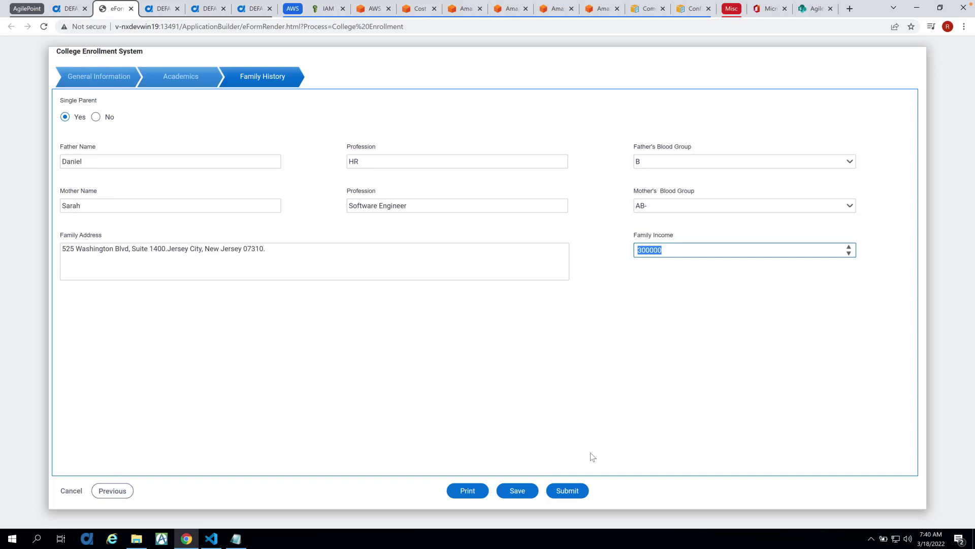
# Submit the College Enrollment request and open the inbox task list in Work Center
pyautogui.click(568, 490)
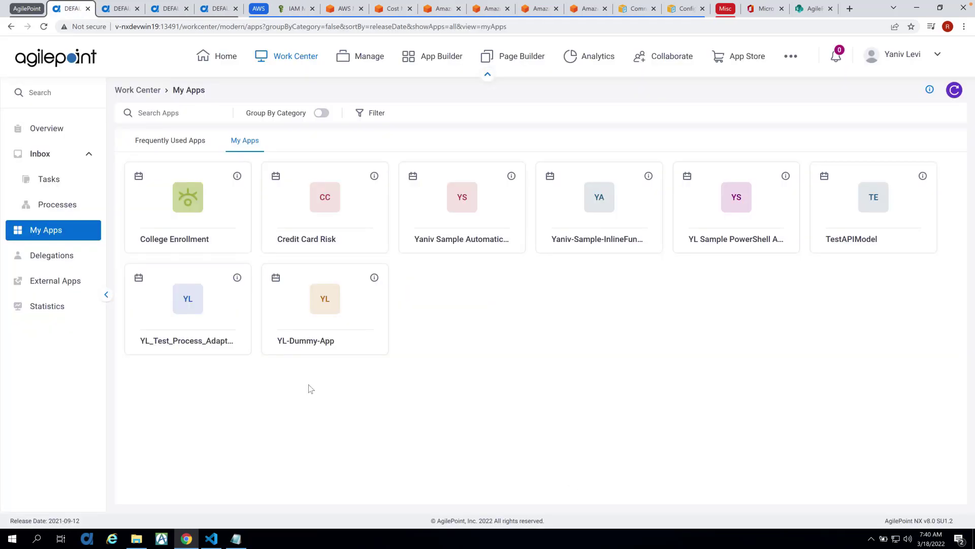
pyautogui.click(49, 178)
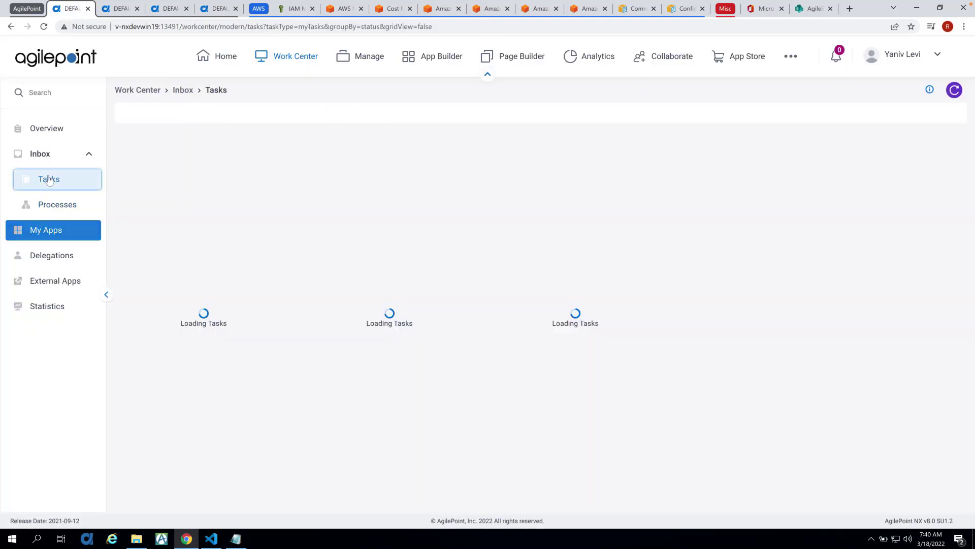